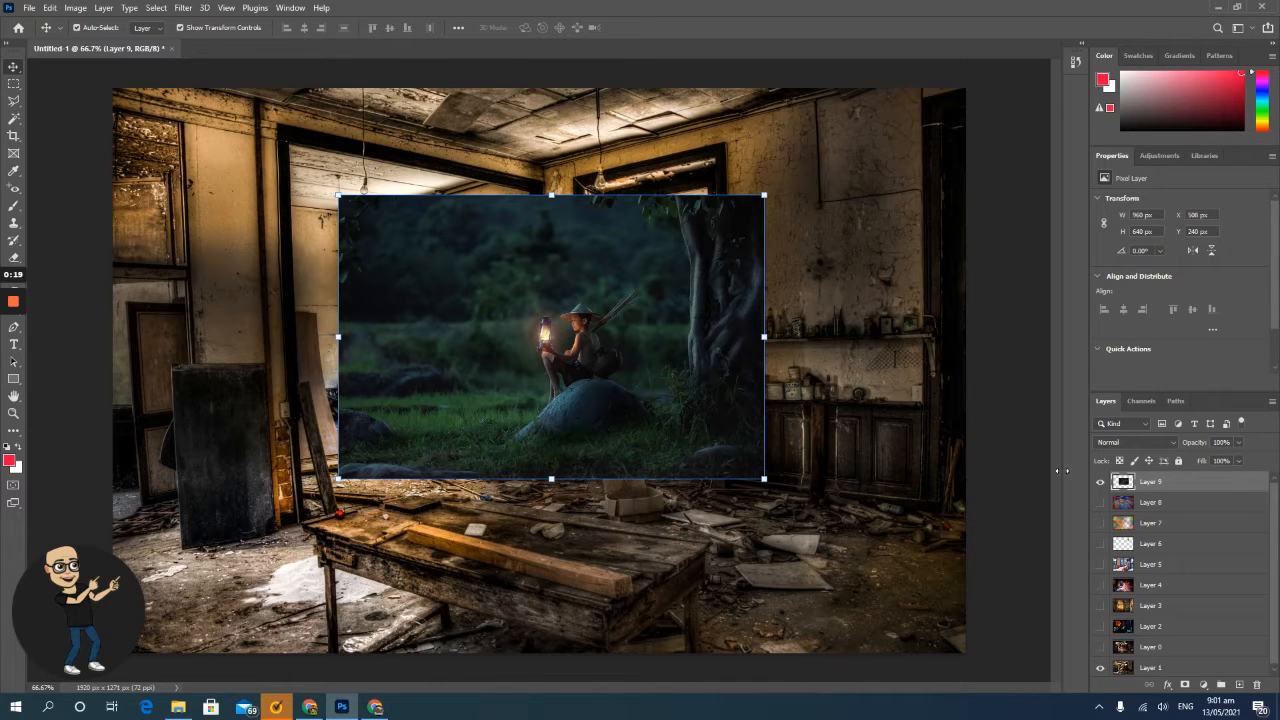
# Preview the effect of Layer 8 and move the lantern photo on Layer 9 down toward the room's dark double door
pyautogui.click(1100, 502)
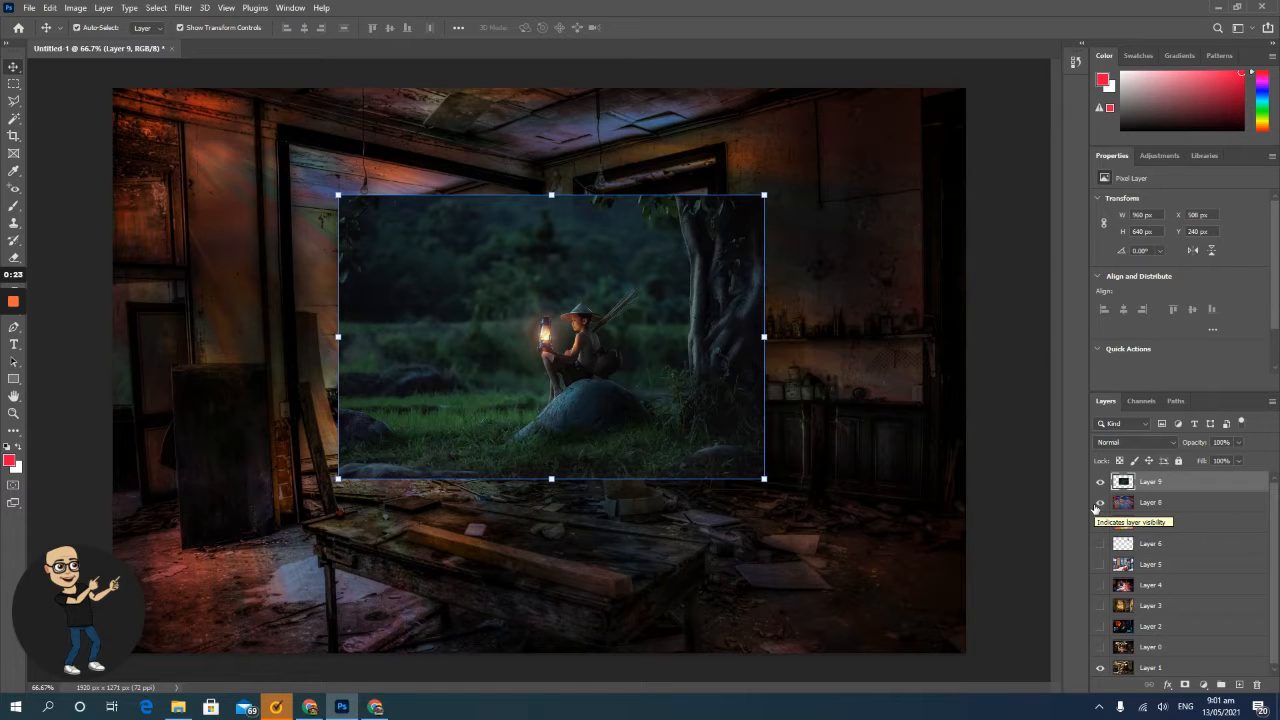
pyautogui.click(1100, 502)
pyautogui.moveTo(545, 343); pyautogui.dragTo(609, 371)
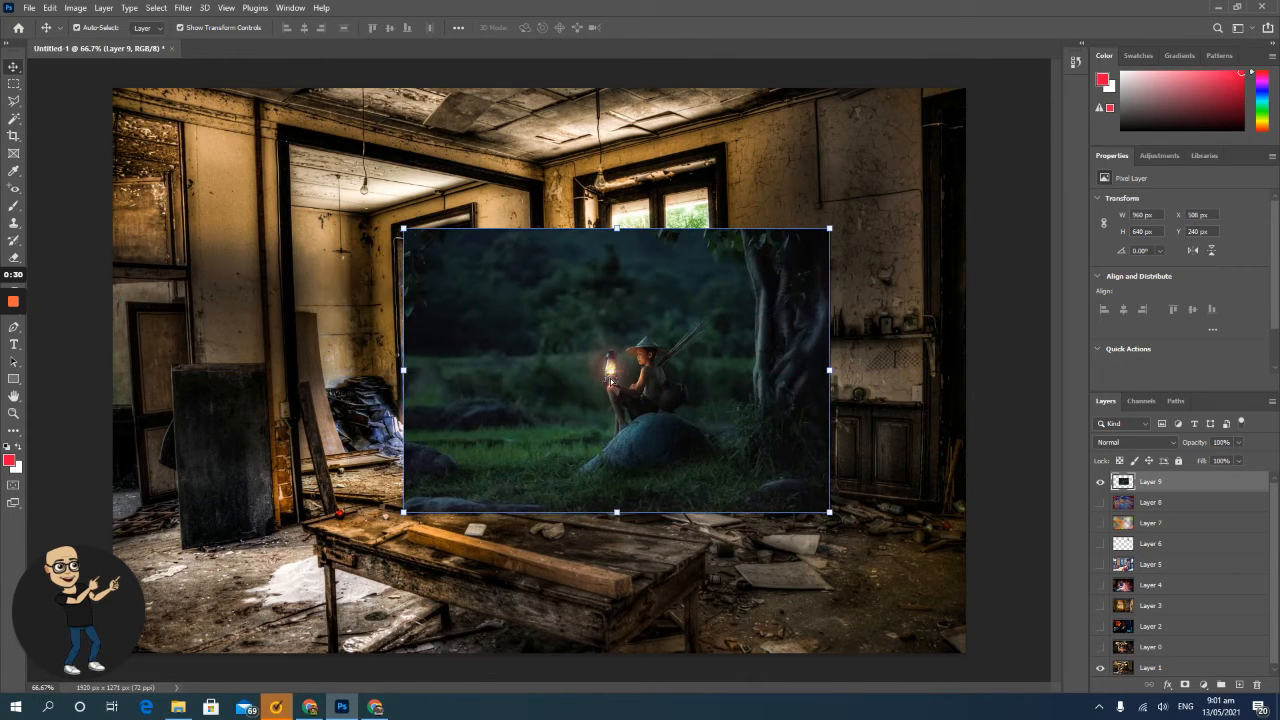
# Set up the Eraser with the Soft Round brush from General Brushes at 200 px and 0% hardness
pyautogui.click(9, 102)
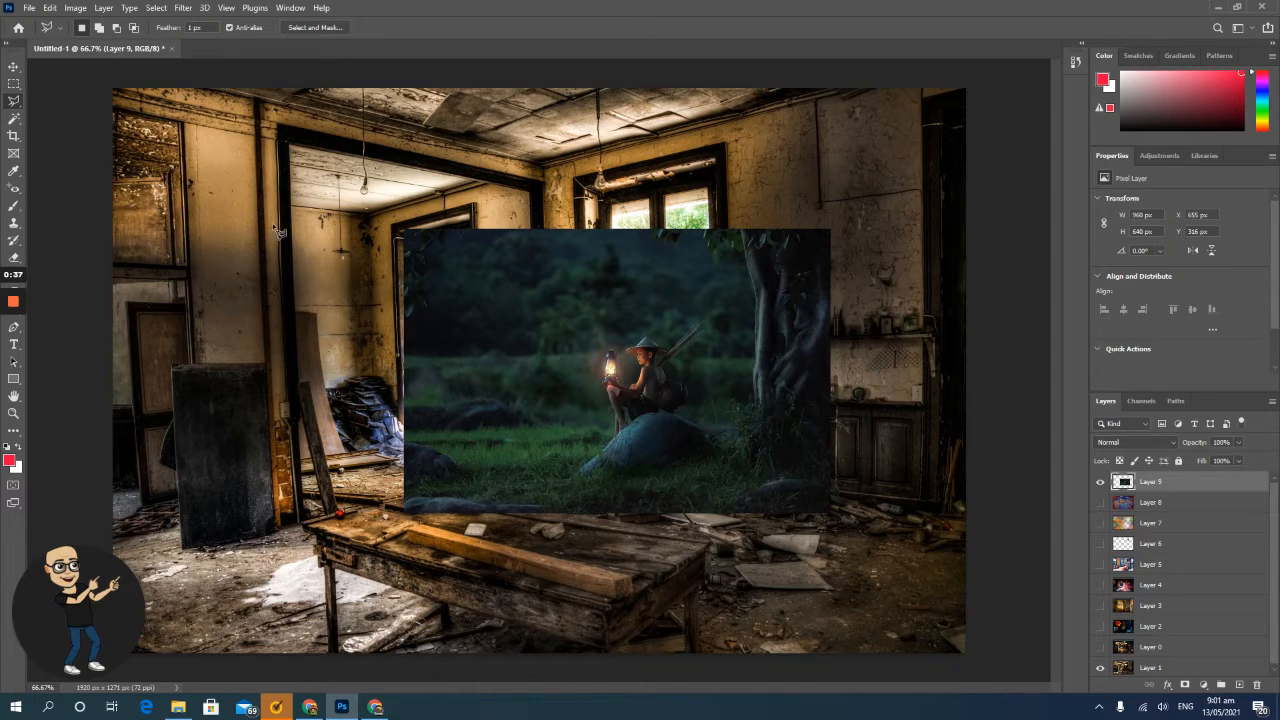
pyautogui.click(14, 258)
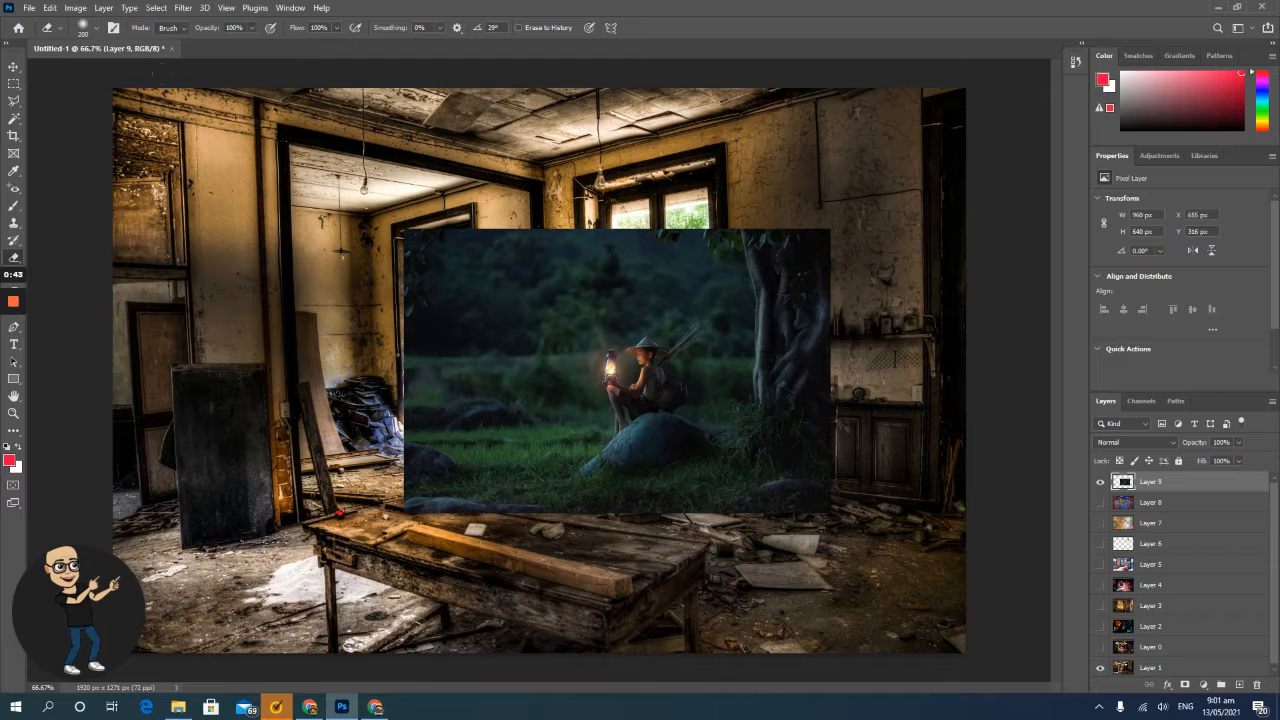
pyautogui.click(97, 29)
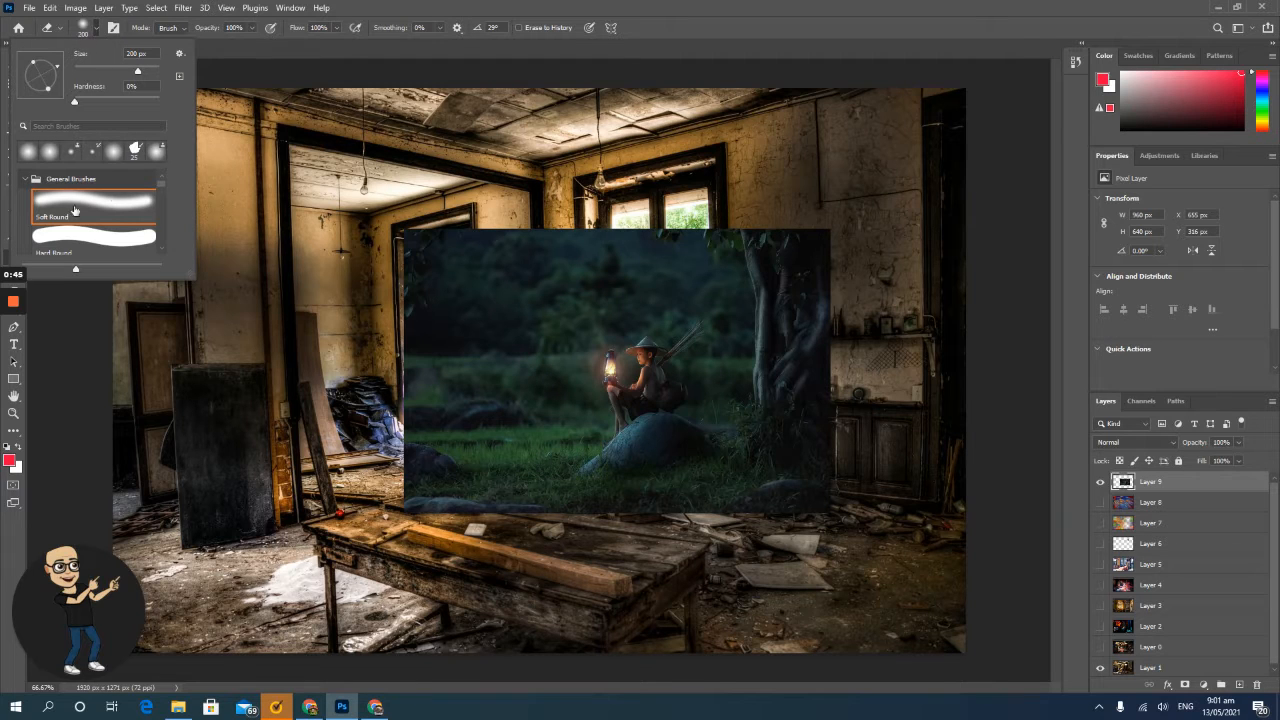
pyautogui.click(24, 180)
pyautogui.click(24, 180)
pyautogui.click(57, 201)
pyautogui.click(344, 263)
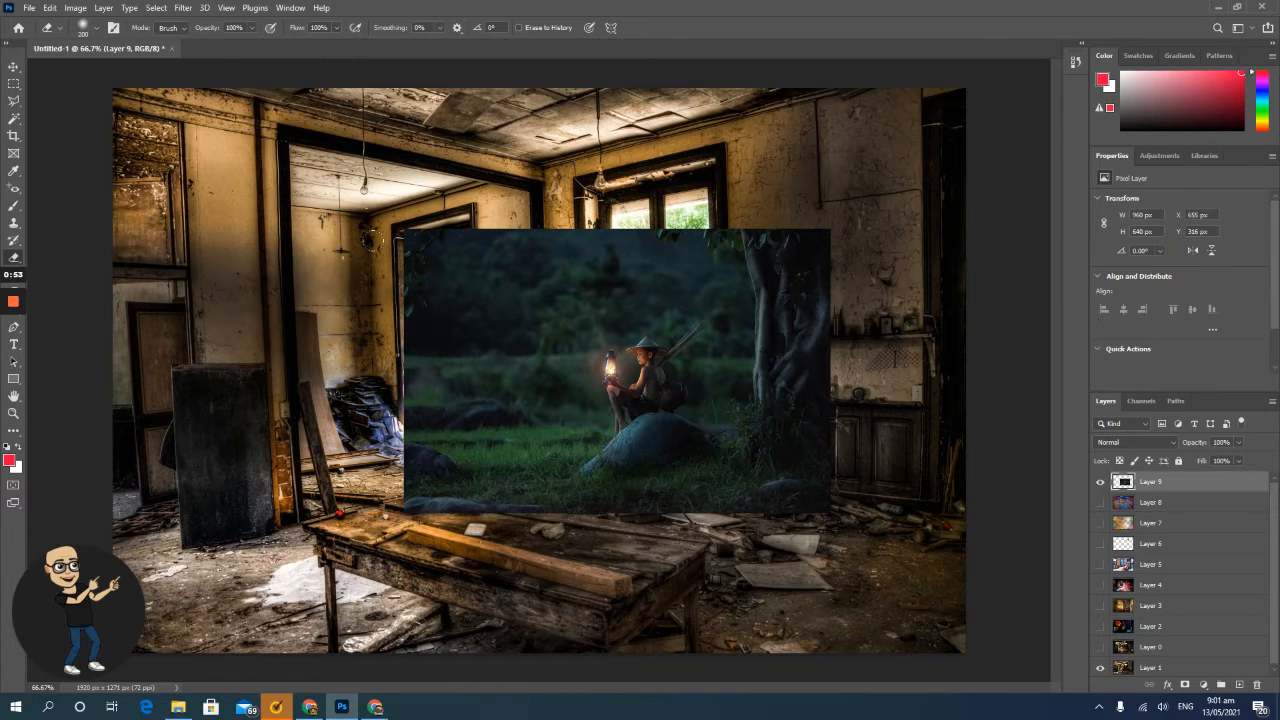
# Erase the forest, rock and seated figure on Layer 9, keeping only the glowing lantern
pyautogui.moveTo(405, 250)
pyautogui.mouseDown()
pyautogui.moveTo(720, 248)
pyautogui.moveTo(808, 421)
pyautogui.moveTo(795, 480)
pyautogui.moveTo(575, 500)
pyautogui.moveTo(420, 480)
pyautogui.moveTo(403, 247)
pyautogui.moveTo(560, 255)
pyautogui.moveTo(630, 285)
pyautogui.moveTo(500, 390)
pyautogui.moveTo(560, 462)
pyautogui.moveTo(700, 474)
pyautogui.moveTo(750, 390)
pyautogui.moveTo(690, 275)
pyautogui.mouseUp()
pyautogui.moveTo(575, 445)
pyautogui.mouseDown()
pyautogui.moveTo(625, 445)
pyautogui.moveTo(650, 425)
pyautogui.moveTo(655, 292)
pyautogui.mouseUp()
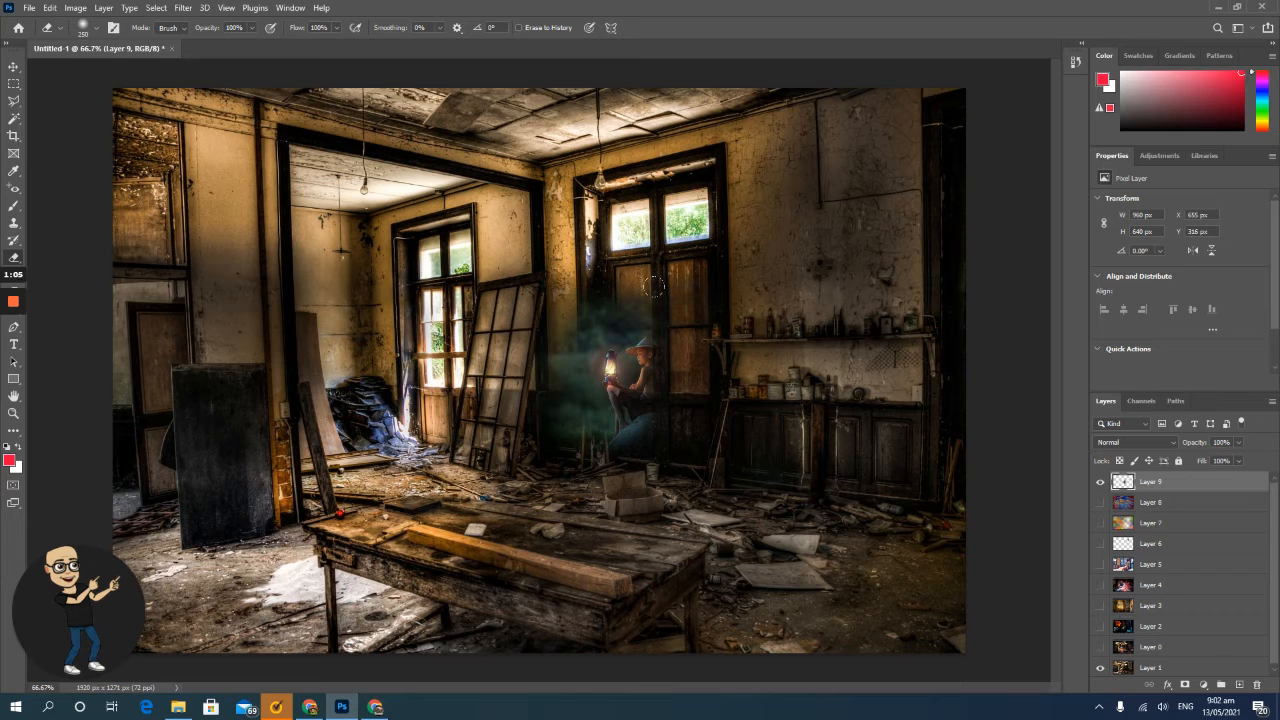
pyautogui.press('[')
pyautogui.moveTo(644, 276)
pyautogui.mouseDown()
pyautogui.moveTo(651, 306)
pyautogui.moveTo(596, 275)
pyautogui.moveTo(534, 279)
pyautogui.moveTo(521, 294)
pyautogui.moveTo(577, 288)
pyautogui.moveTo(528, 322)
pyautogui.moveTo(539, 426)
pyautogui.moveTo(571, 447)
pyautogui.moveTo(635, 444)
pyautogui.moveTo(608, 426)
pyautogui.moveTo(554, 422)
pyautogui.moveTo(633, 414)
pyautogui.moveTo(545, 404)
pyautogui.moveTo(631, 409)
pyautogui.moveTo(573, 399)
pyautogui.moveTo(619, 395)
pyautogui.moveTo(637, 378)
pyautogui.moveTo(640, 330)
pyautogui.mouseUp()
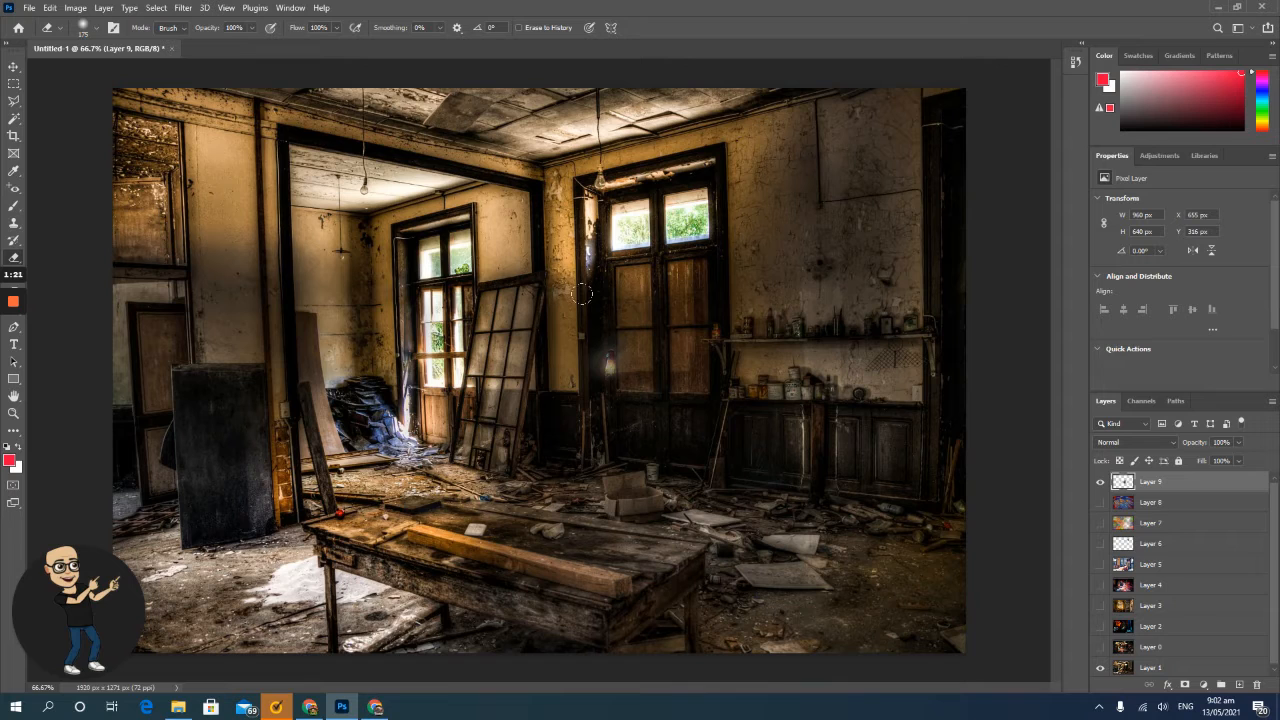
# Reduce the eraser to 100 px and clean away the remains just above the lantern
pyautogui.press('[')
pyautogui.press('[')
pyautogui.press('[')
pyautogui.click(606, 331)
pyautogui.moveTo(600, 332); pyautogui.dragTo(594, 334)
# Move the isolated lantern onto the wall shelf beside the door, nudging it into place among the bottles
pyautogui.click(13, 67)
pyautogui.moveTo(612, 375); pyautogui.dragTo(773, 334)
pyautogui.press('Left')
pyautogui.press('Left')
pyautogui.press('Left')
pyautogui.press('Left')
pyautogui.press('Left')
pyautogui.press('Left')
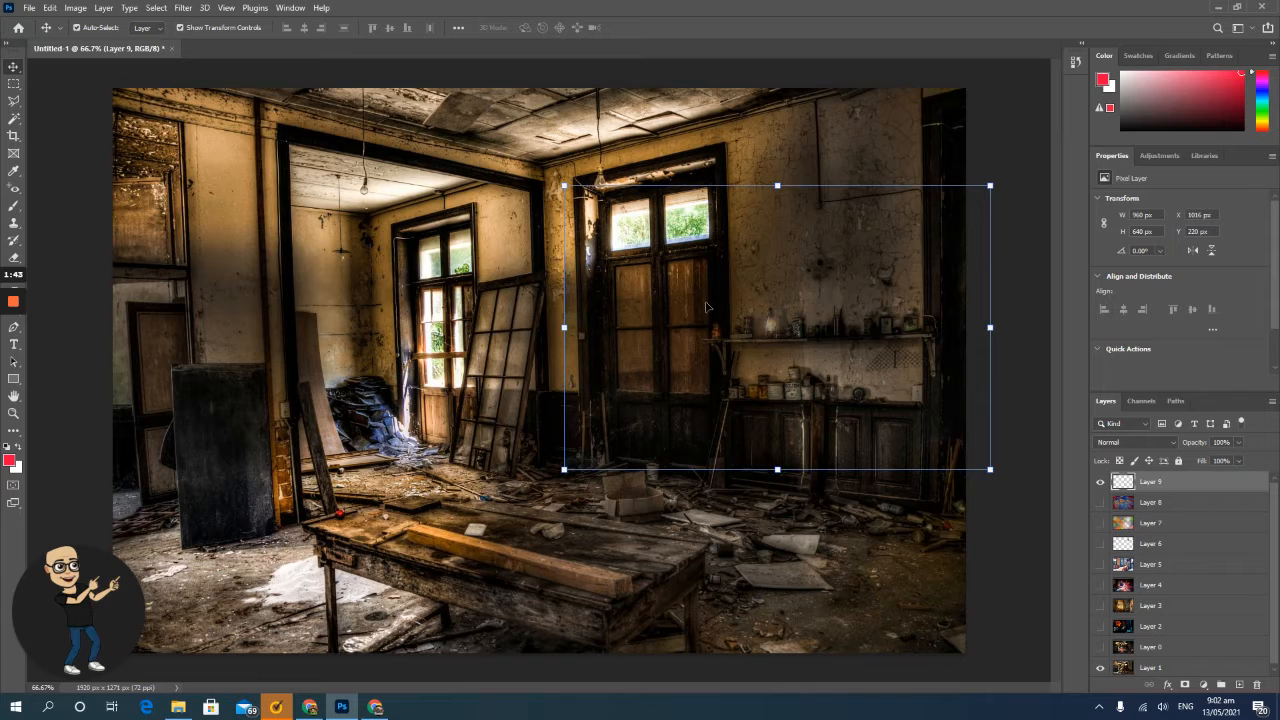
pyautogui.click(665, 285)
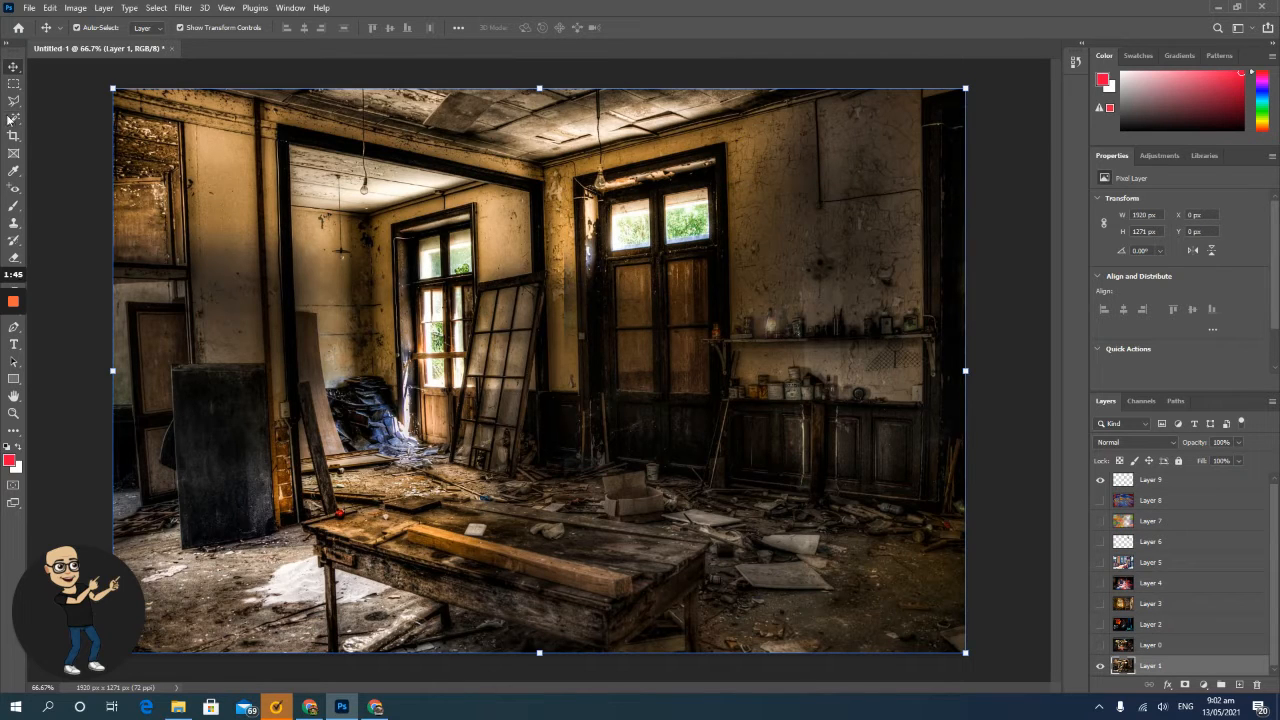
pyautogui.click(13, 257)
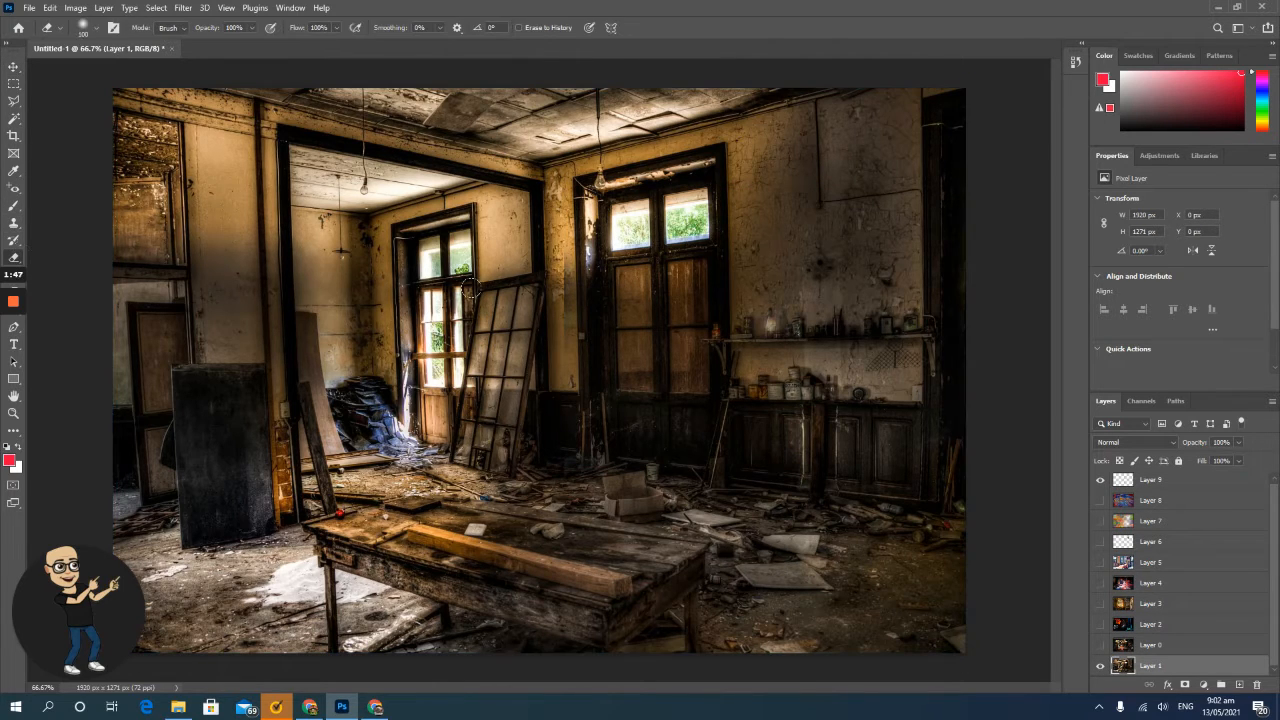
pyautogui.moveTo(575, 228); pyautogui.dragTo(550, 330)
pyautogui.hotkey('ctrl', 'z')
# Select Layer 9, erase its leftover traces beside the door frame with a 250 px brush, and compare with the layer hidden
pyautogui.click(1101, 481)
pyautogui.click(1101, 481)
pyautogui.click(1150, 481)
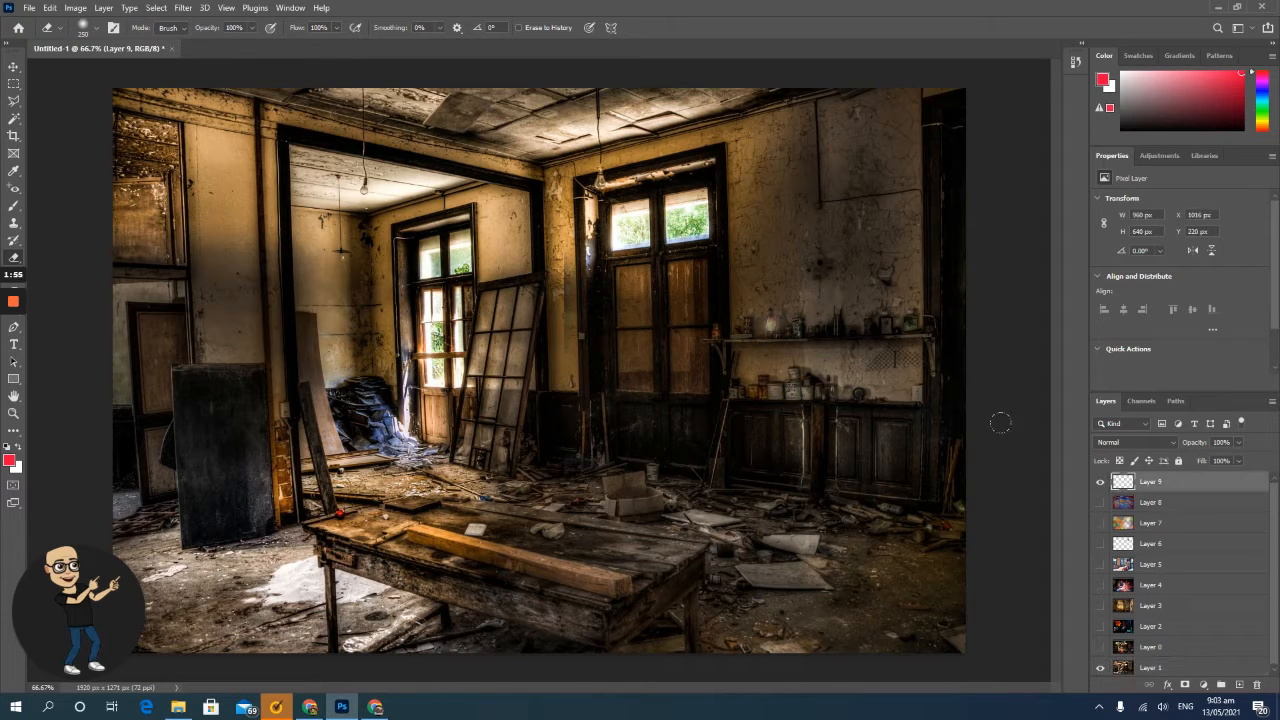
pyautogui.moveTo(570, 250); pyautogui.dragTo(569, 345)
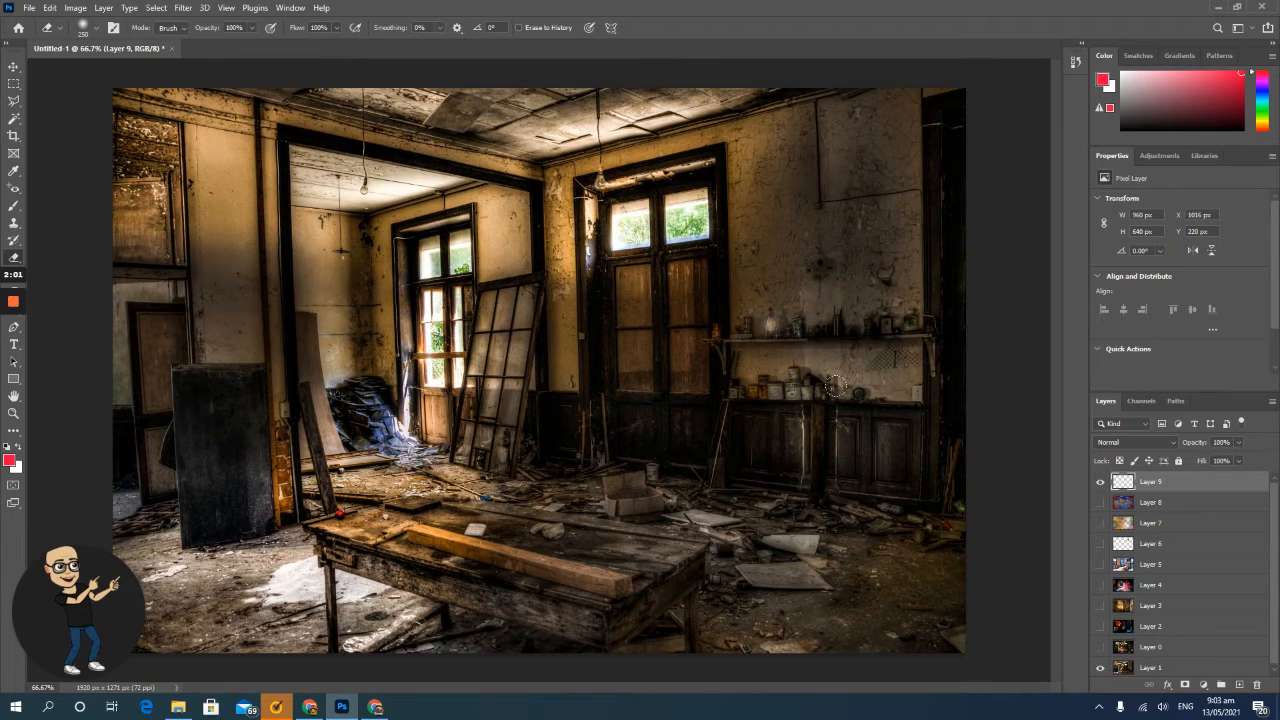
pyautogui.click(1100, 482)
pyautogui.click(1100, 482)
pyautogui.click(1100, 482)
pyautogui.click(1100, 482)
# Create a new empty layer above Layer 9 in Normal mode at 100% opacity
pyautogui.click(103, 8)
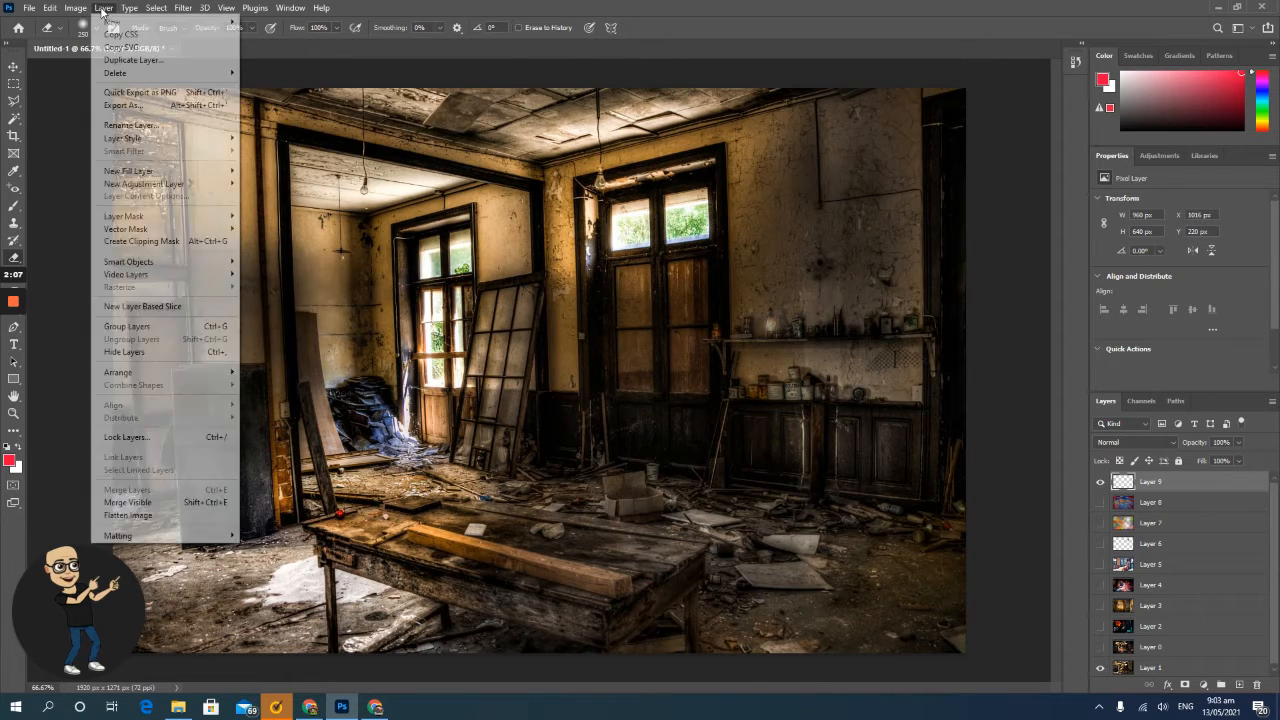
pyautogui.moveTo(172, 26)
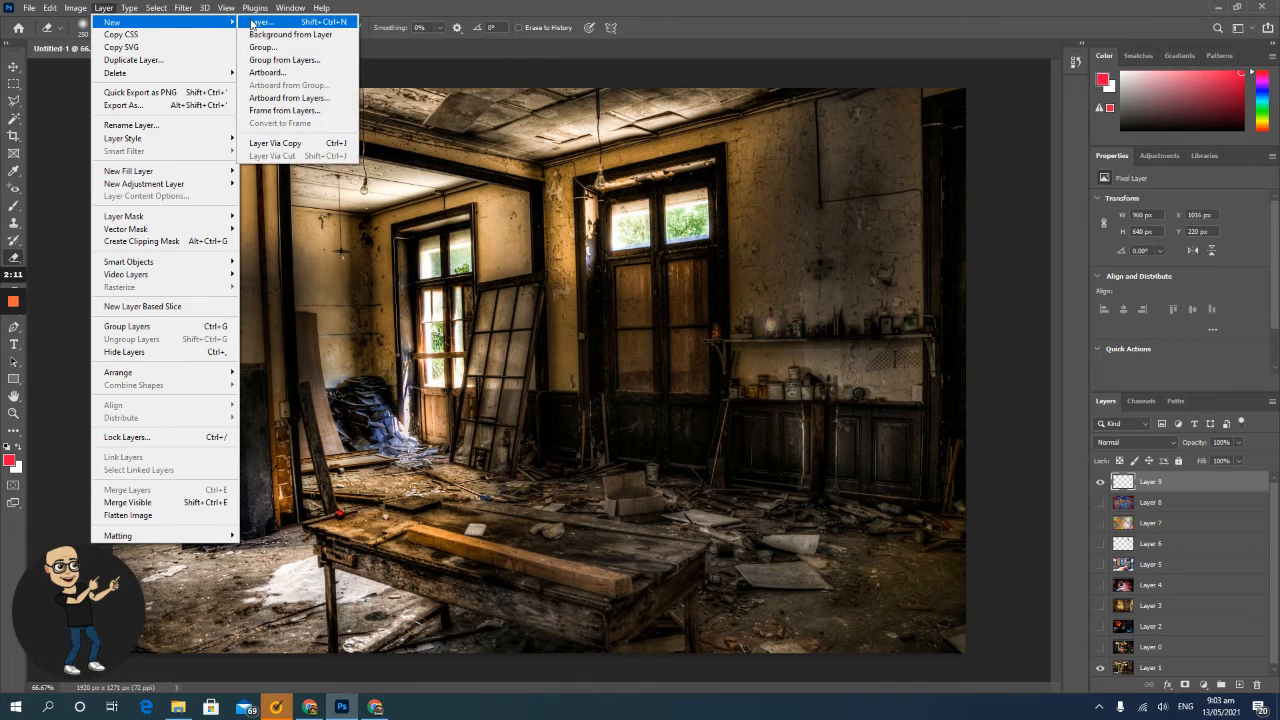
pyautogui.click(258, 22)
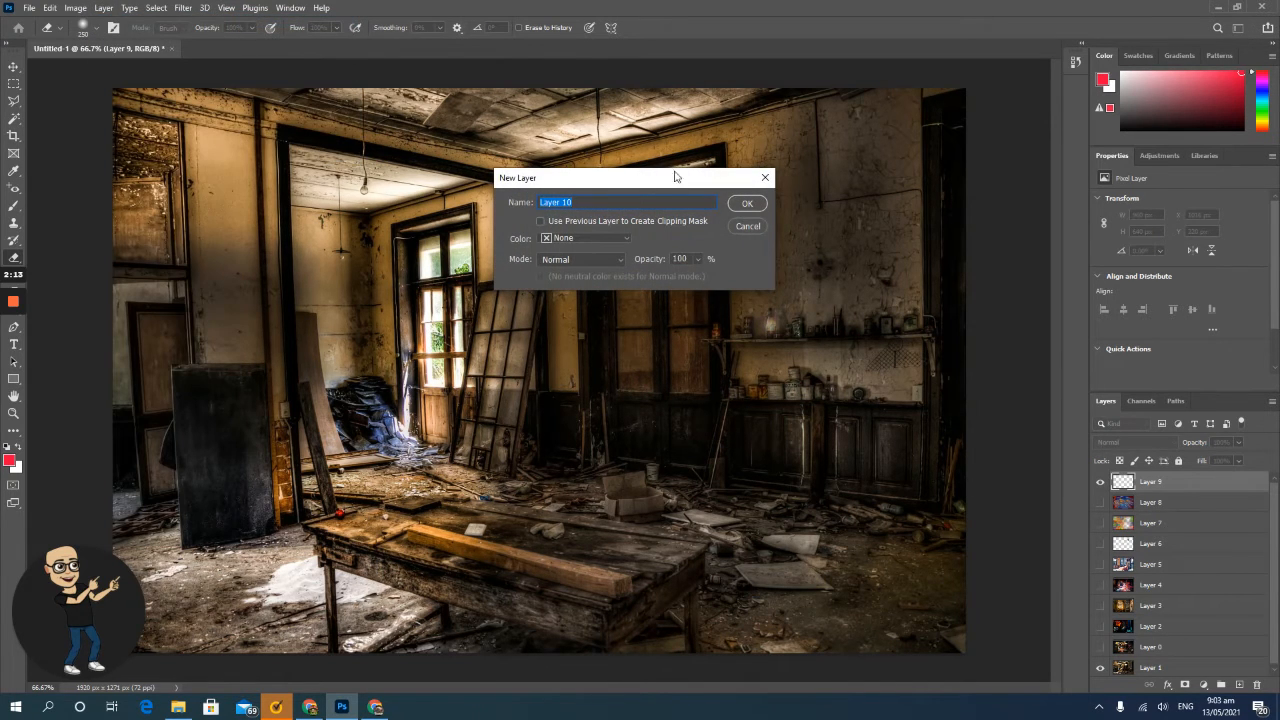
pyautogui.click(746, 205)
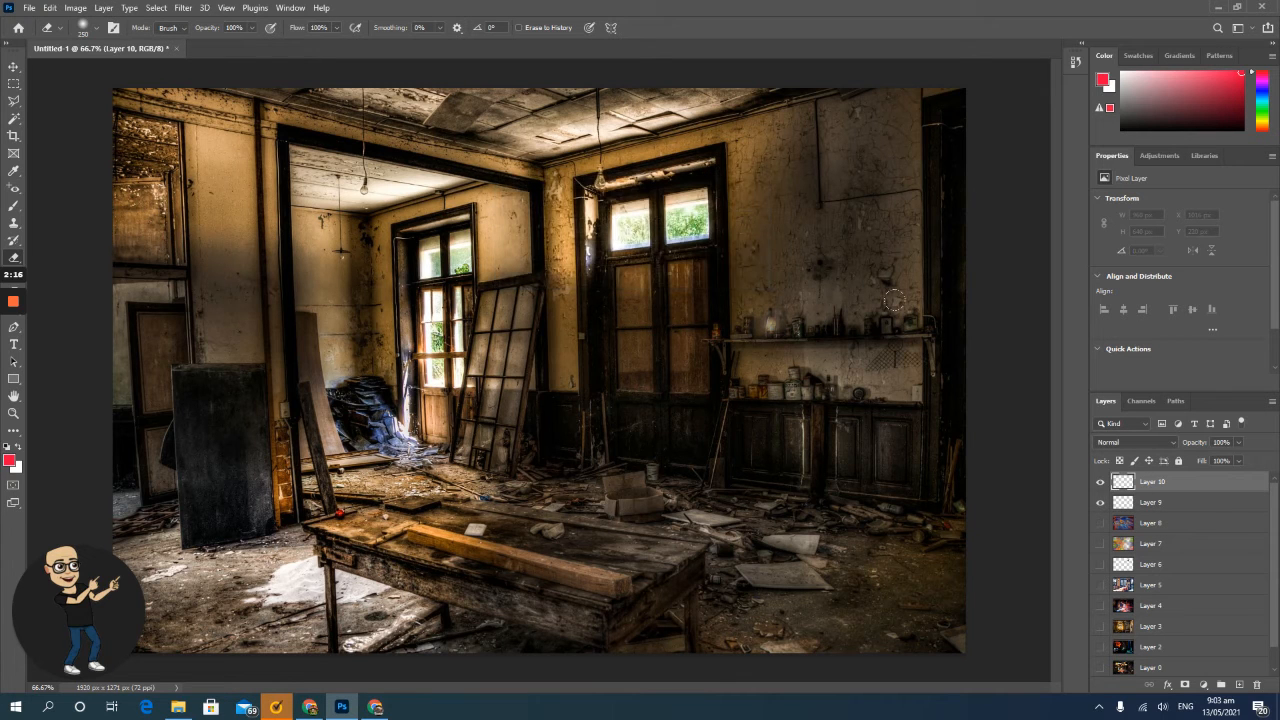
# Show the multicoloured Layer 8, raise its opacity to 100% in Multiply mode, and hide it again
pyautogui.click(1100, 522)
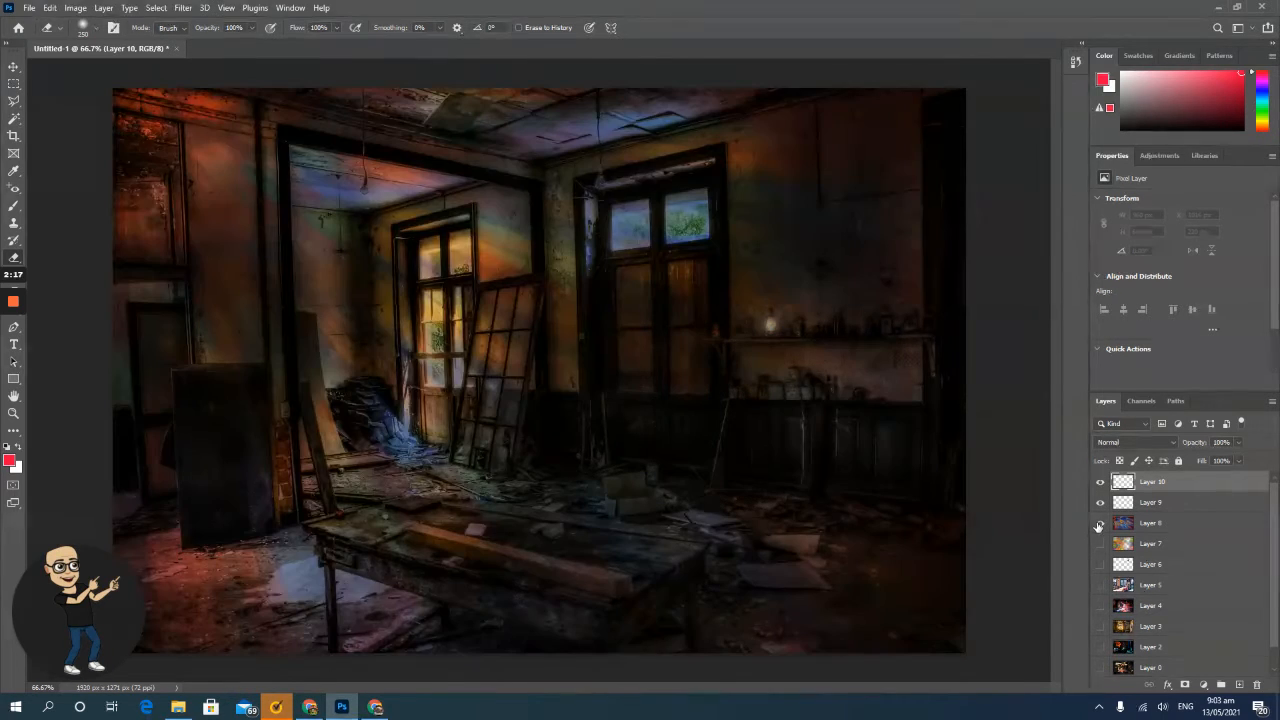
pyautogui.click(1122, 442)
pyautogui.click(1124, 370)
pyautogui.click(1127, 522)
pyautogui.click(1238, 444)
pyautogui.moveTo(1240, 460); pyautogui.dragTo(1268, 460)
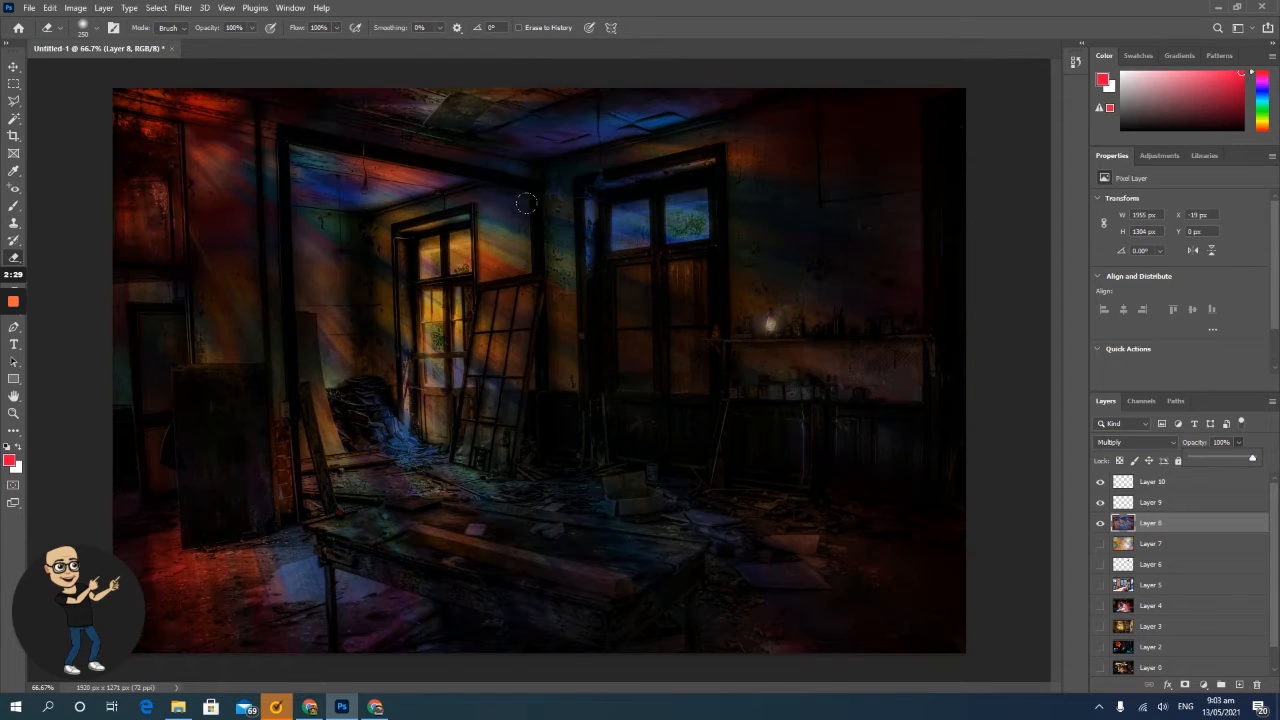
pyautogui.click(1103, 527)
pyautogui.click(1103, 527)
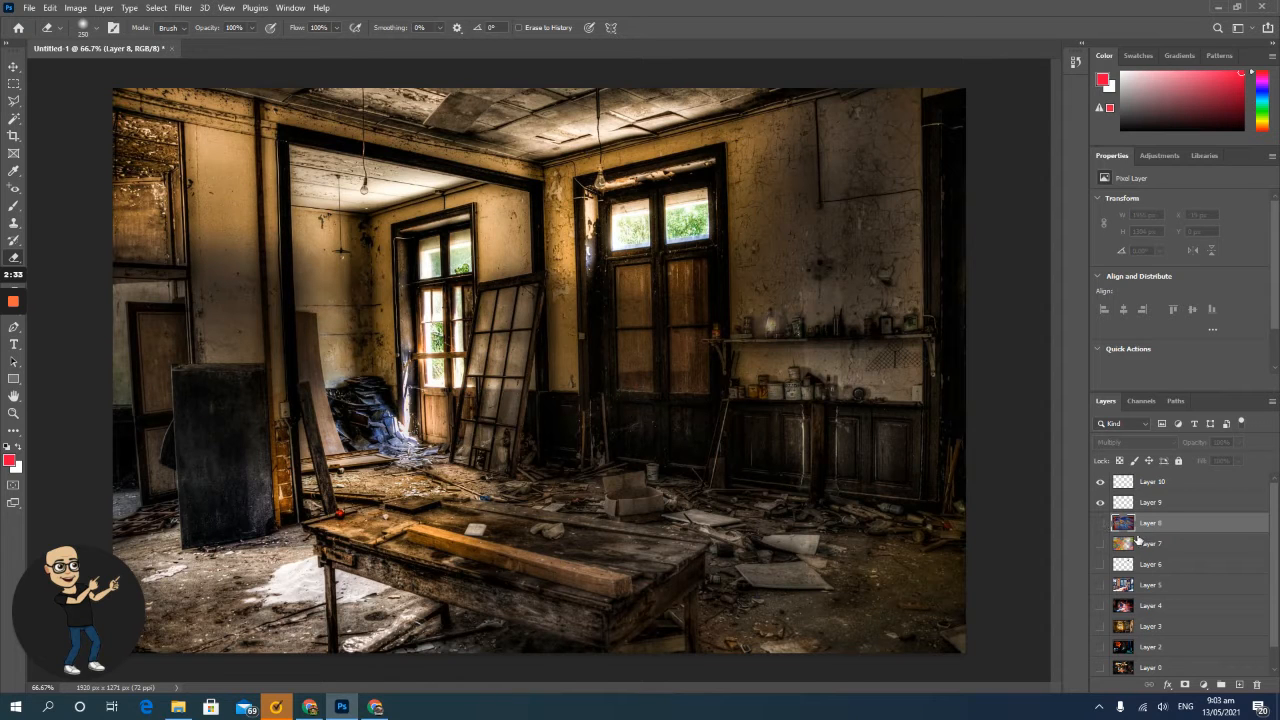
# Make Layer 10 active and choose the Gradient Tool, temporarily shrinking the window to reach it before maximising again
pyautogui.click(1126, 483)
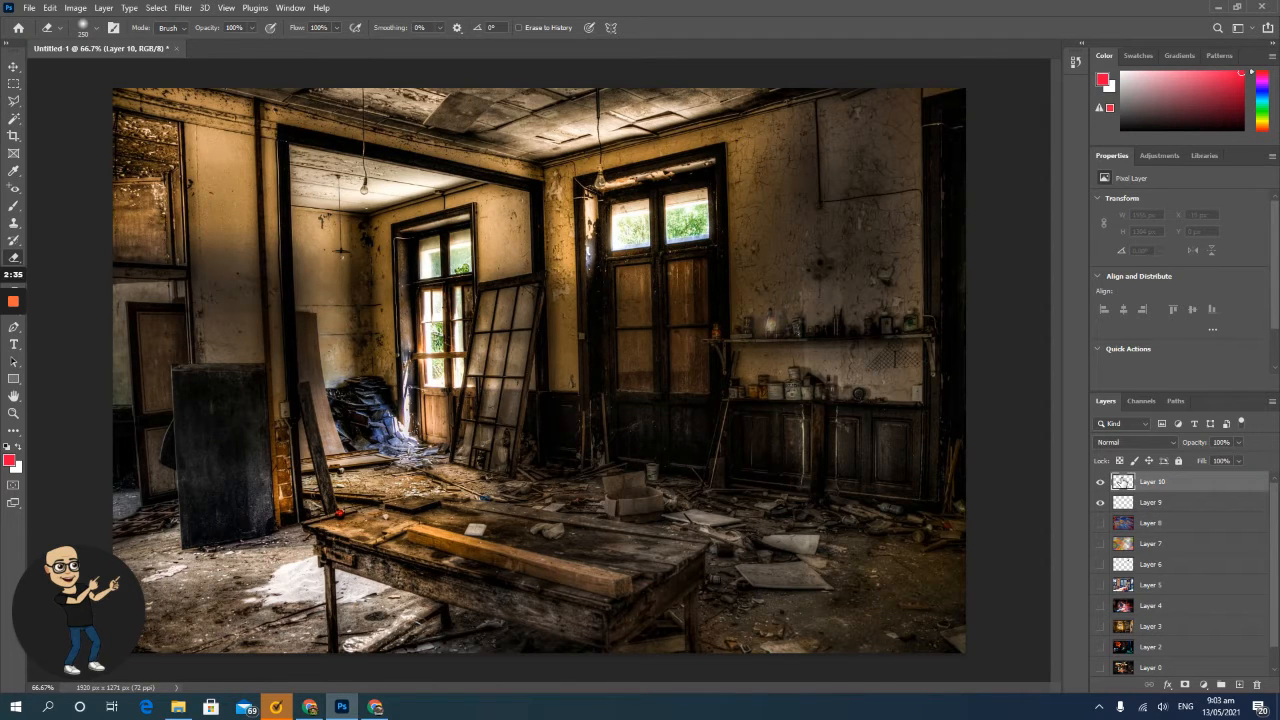
pyautogui.click(105, 8)
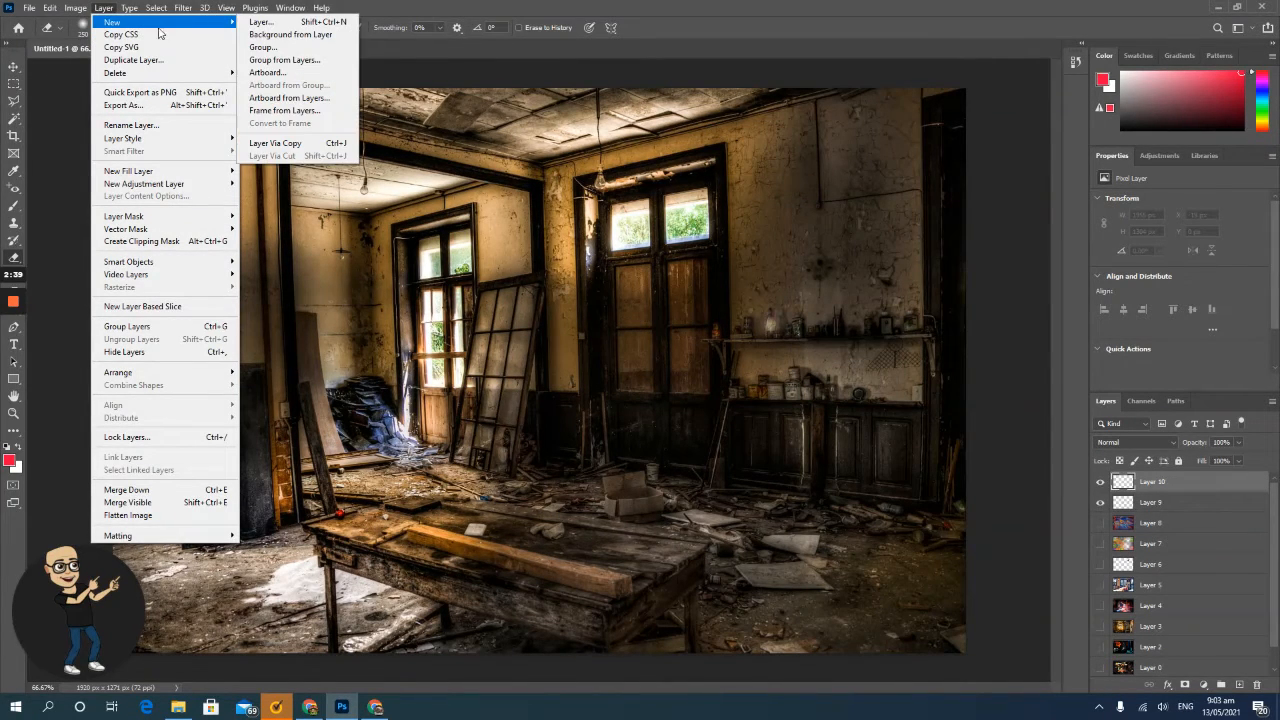
pyautogui.click(48, 144)
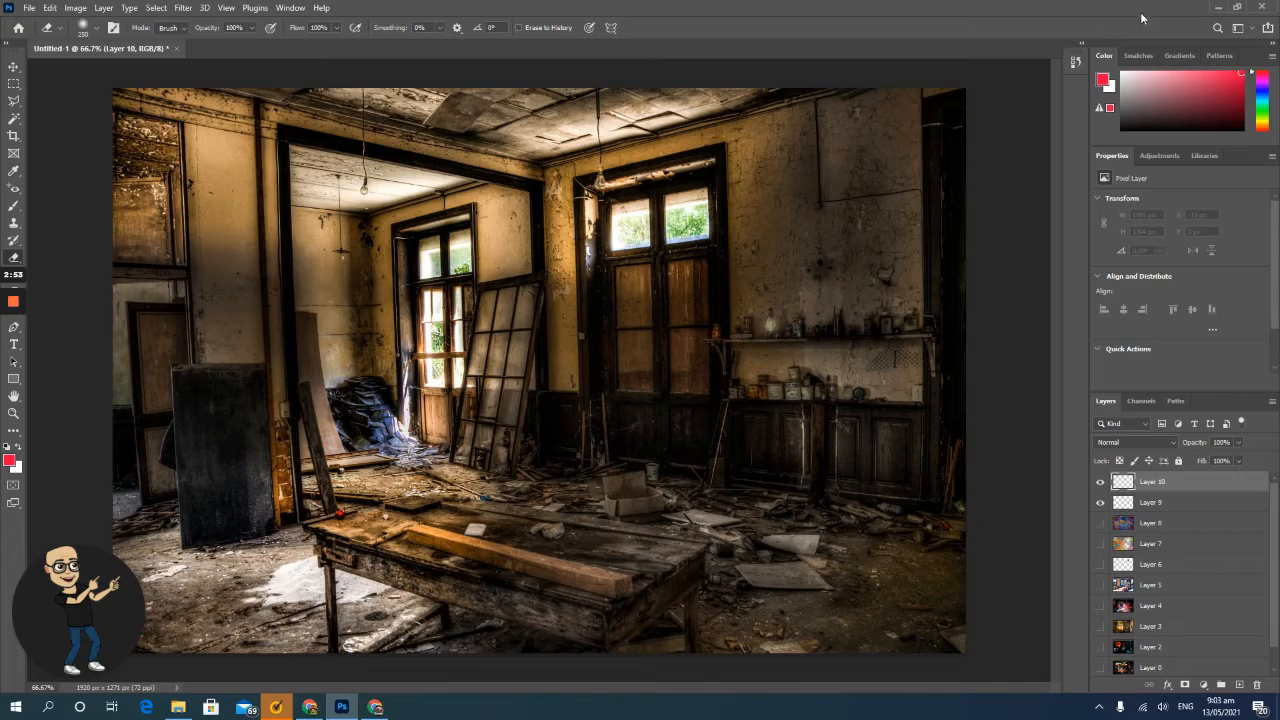
pyautogui.click(1241, 8)
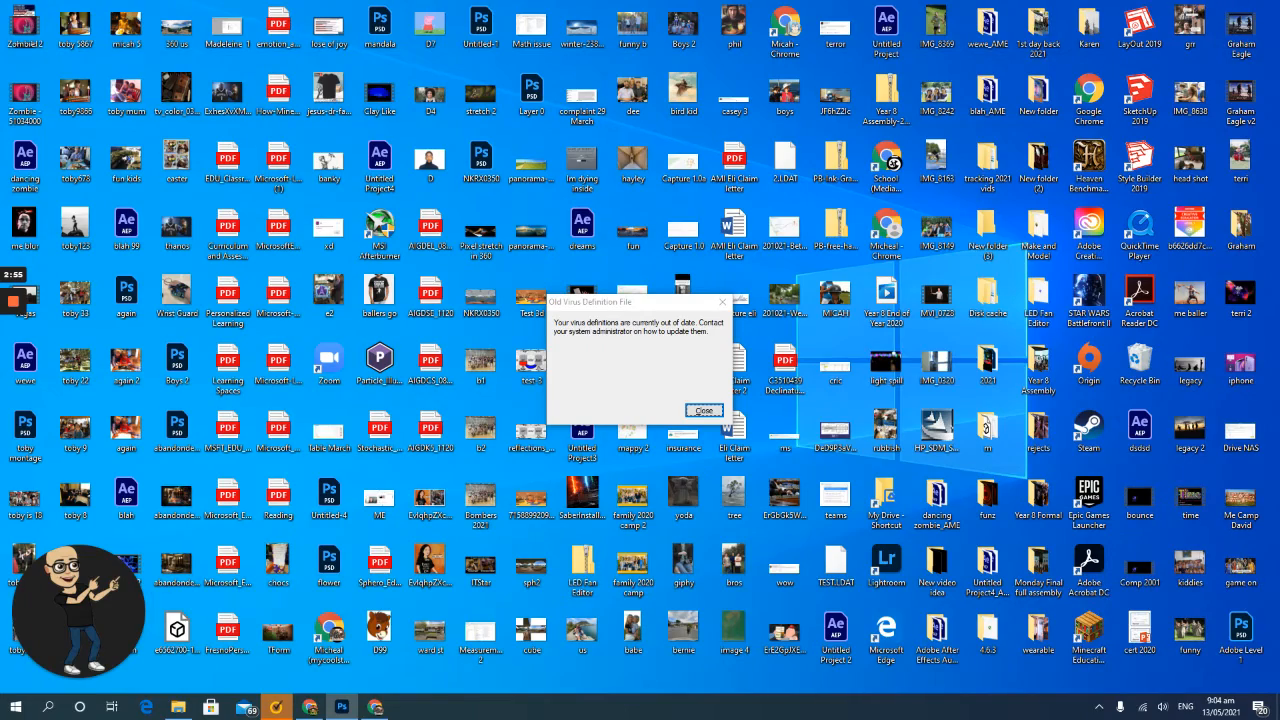
pyautogui.moveTo(1279, 82); pyautogui.dragTo(556, 0)
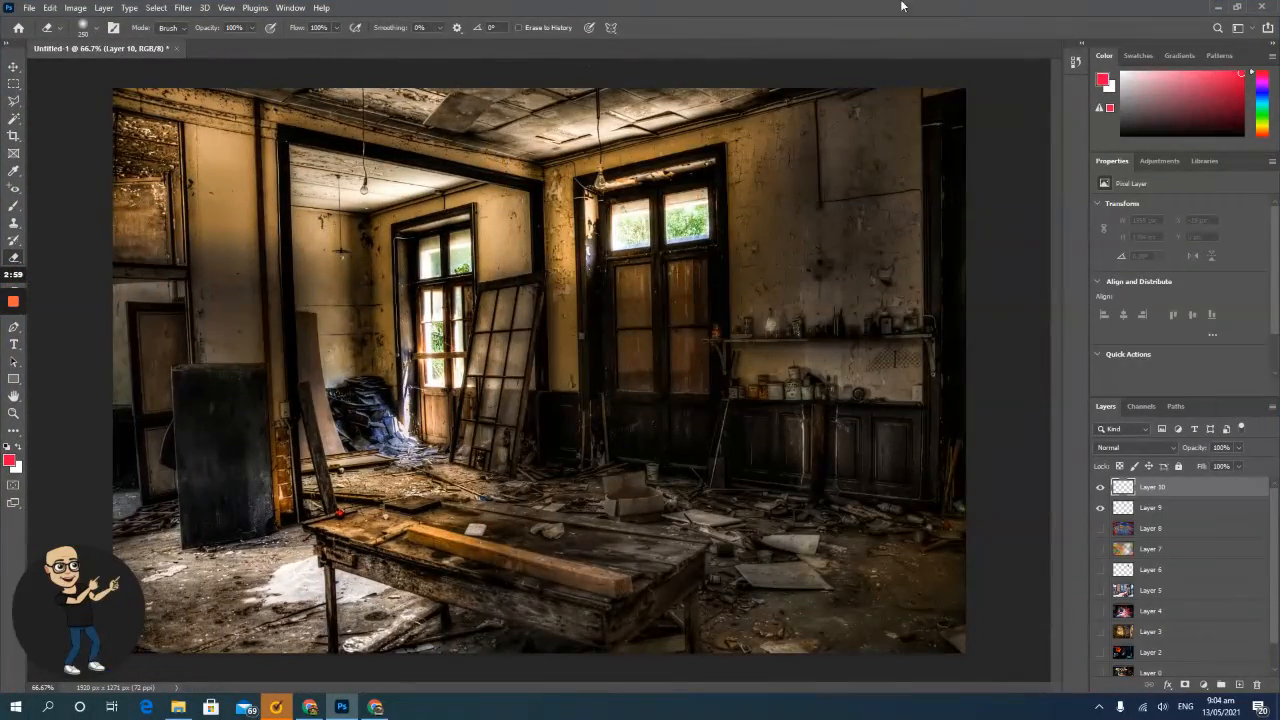
pyautogui.click(1237, 6)
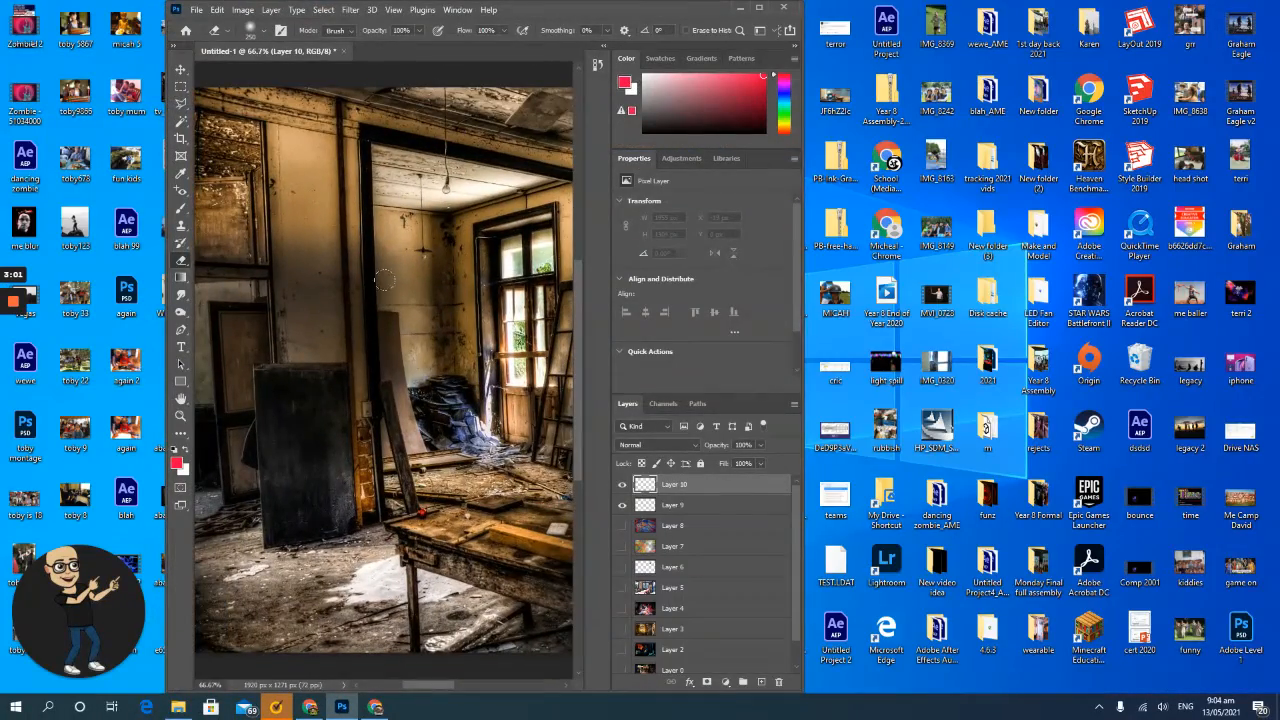
pyautogui.click(180, 280)
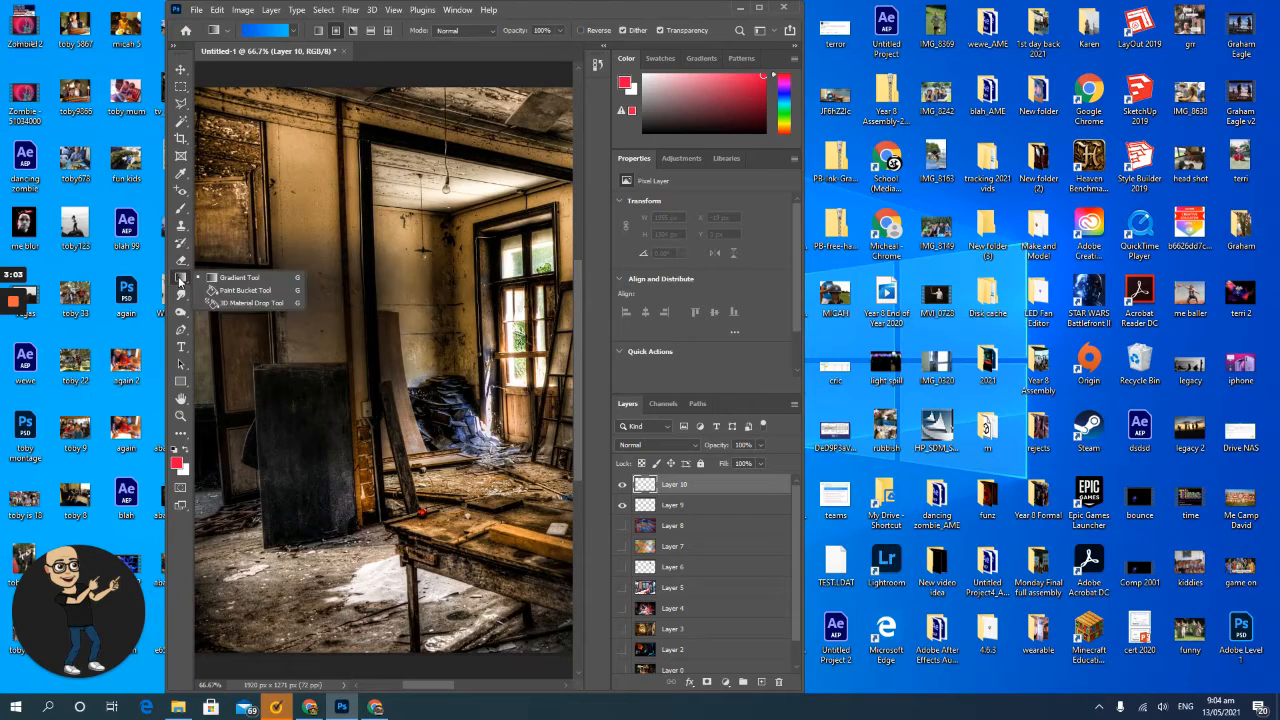
pyautogui.click(227, 280)
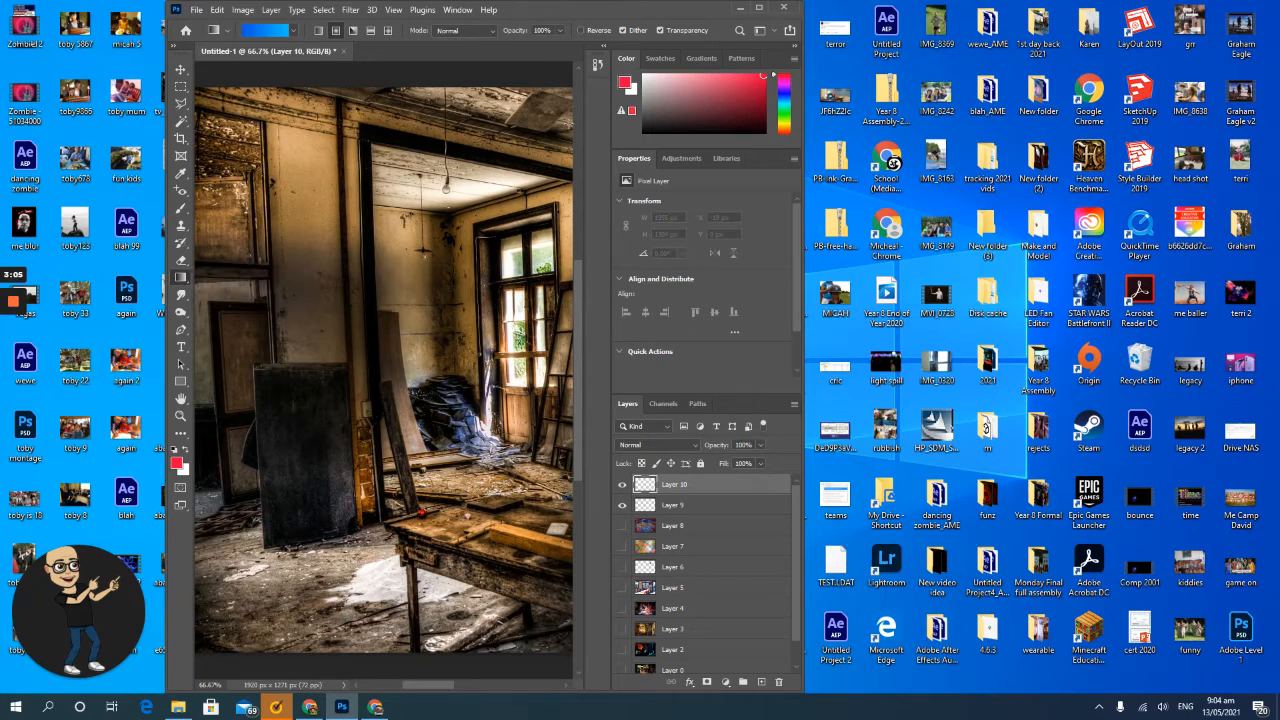
pyautogui.click(759, 8)
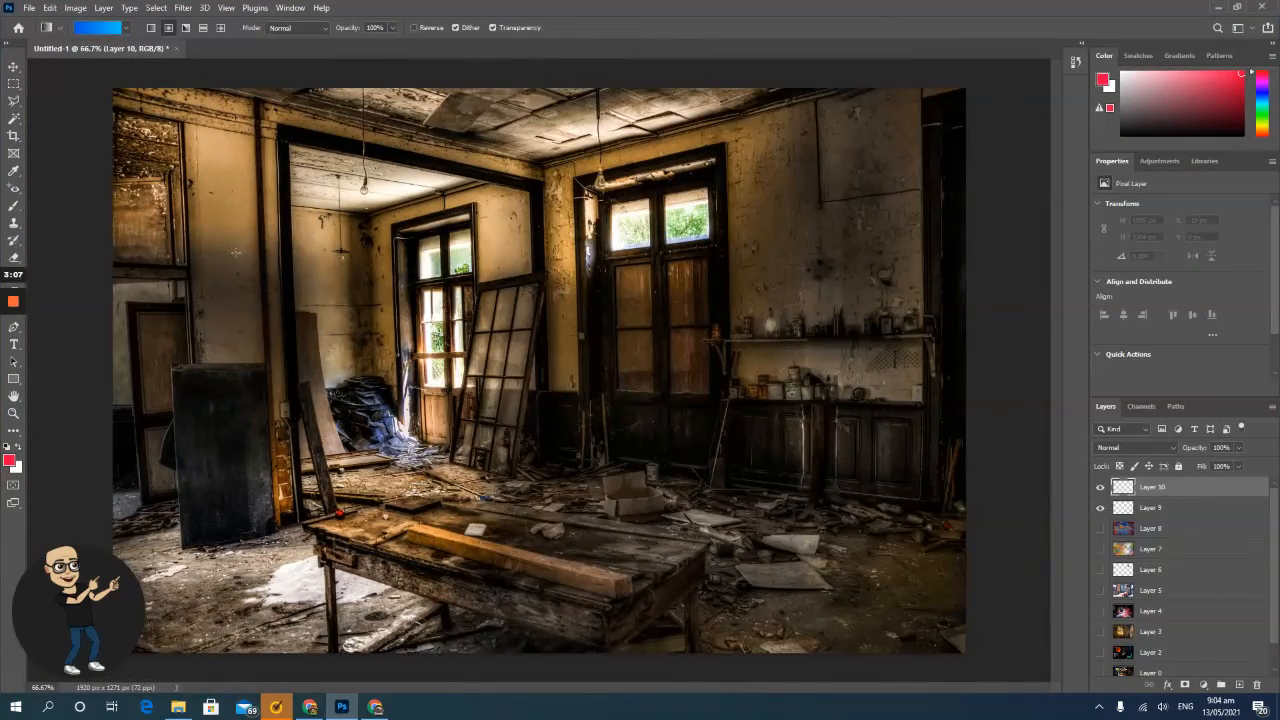
# Choose the pink-to-purple gradient preset from the Purples group for the Gradient Tool, looking through the Blues group first
pyautogui.click(126, 30)
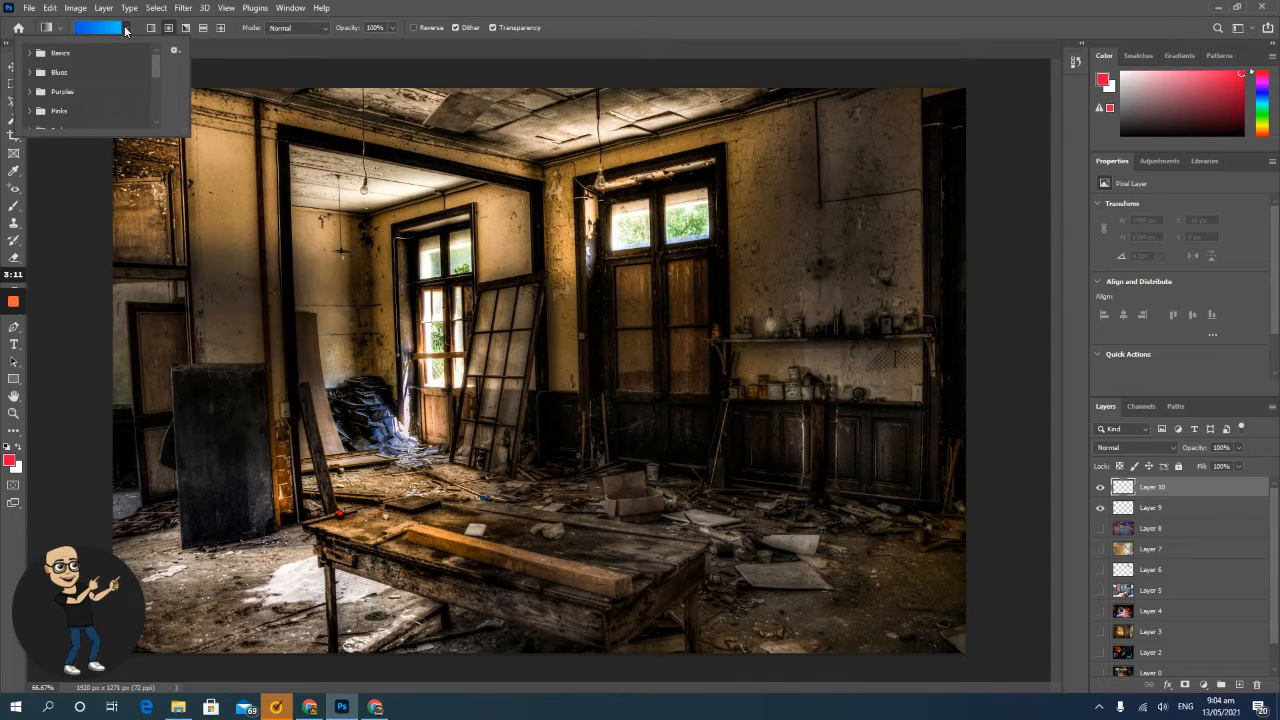
pyautogui.click(28, 73)
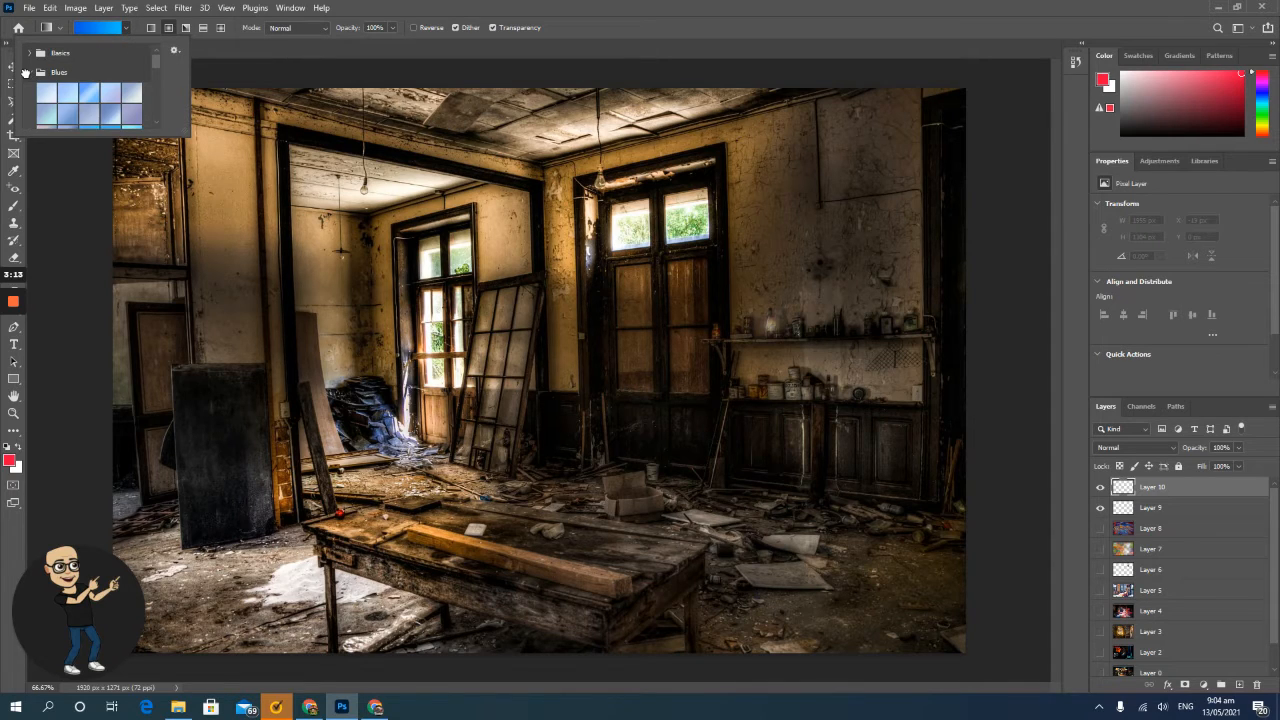
pyautogui.scroll(-3, 84, 97)
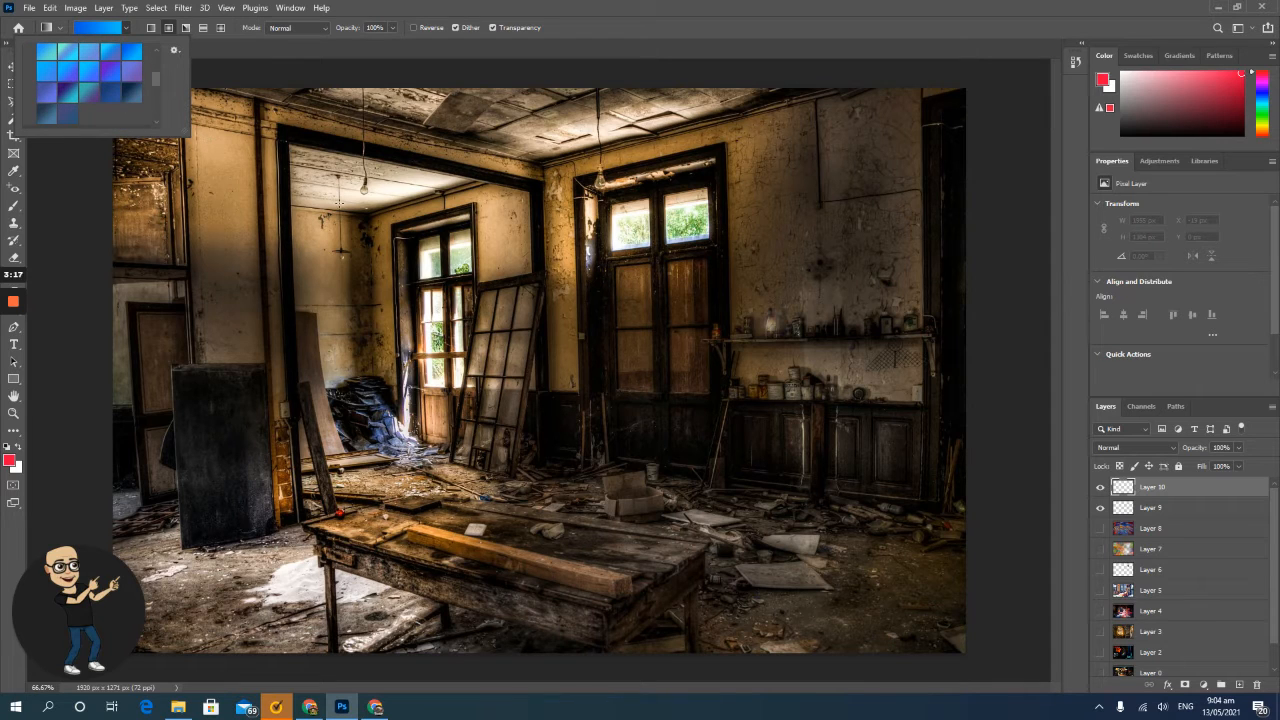
pyautogui.scroll(3, 78, 88)
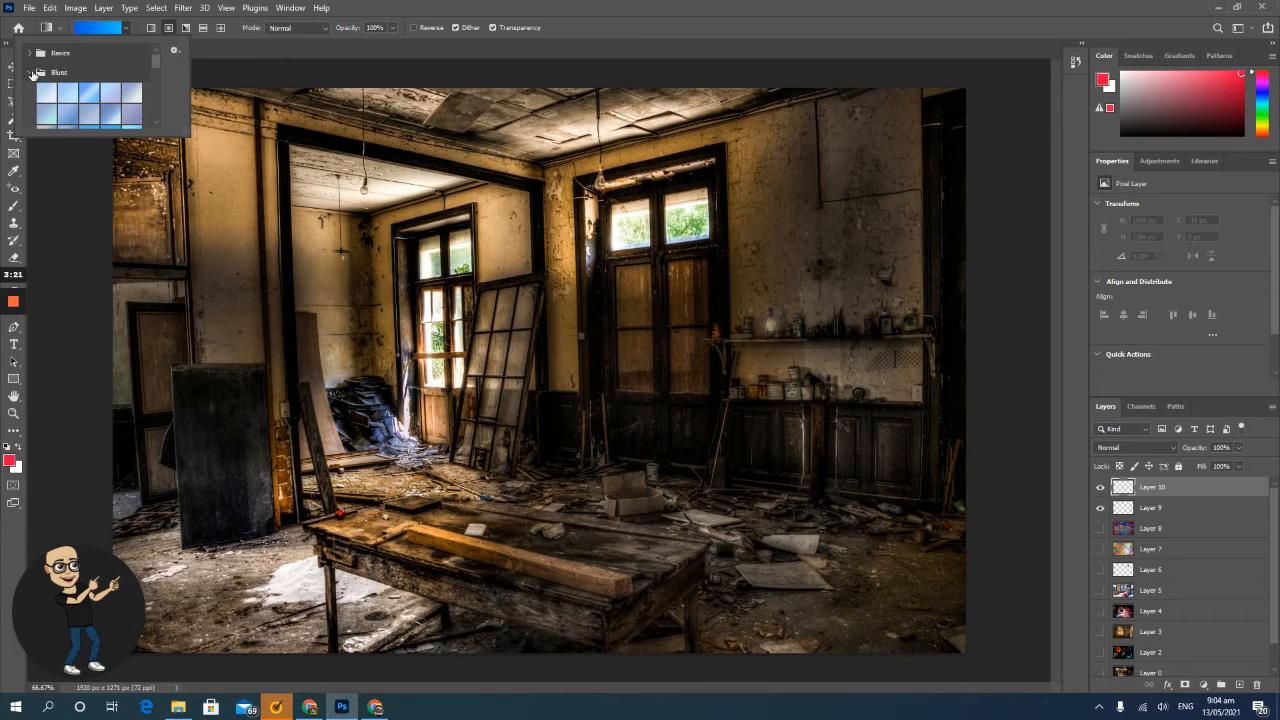
pyautogui.click(28, 73)
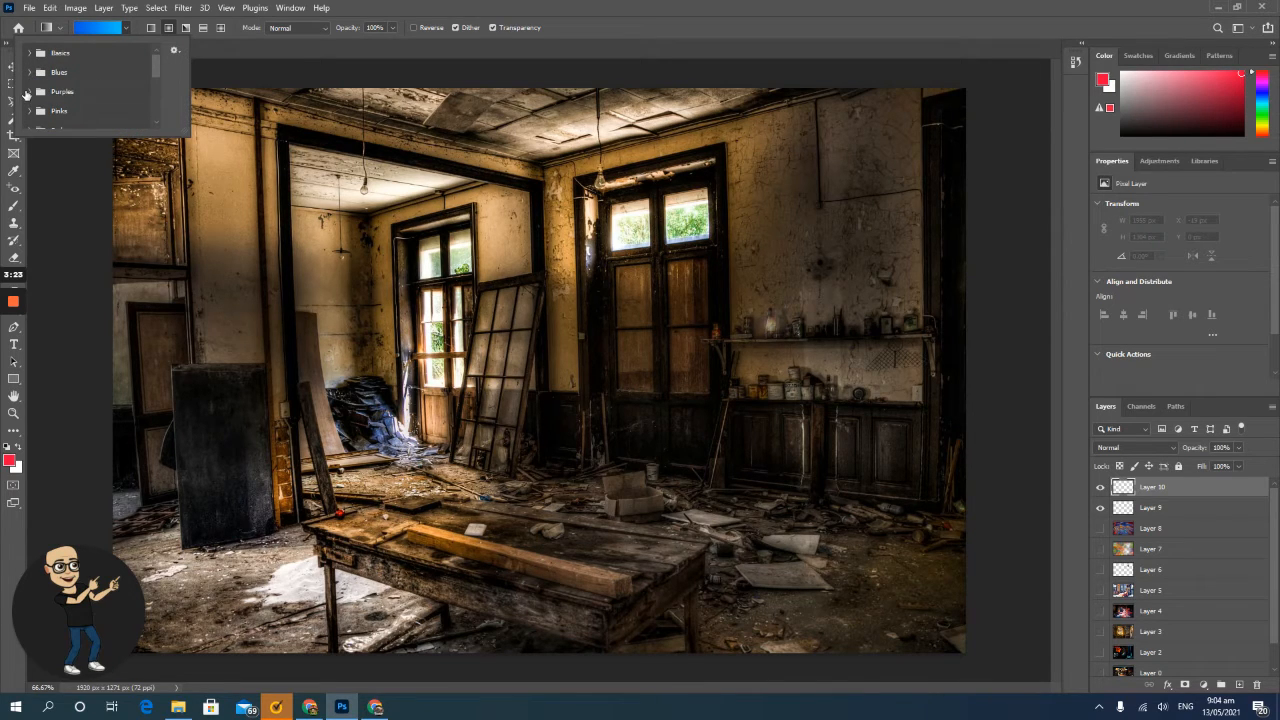
pyautogui.scroll(-1, 26, 76)
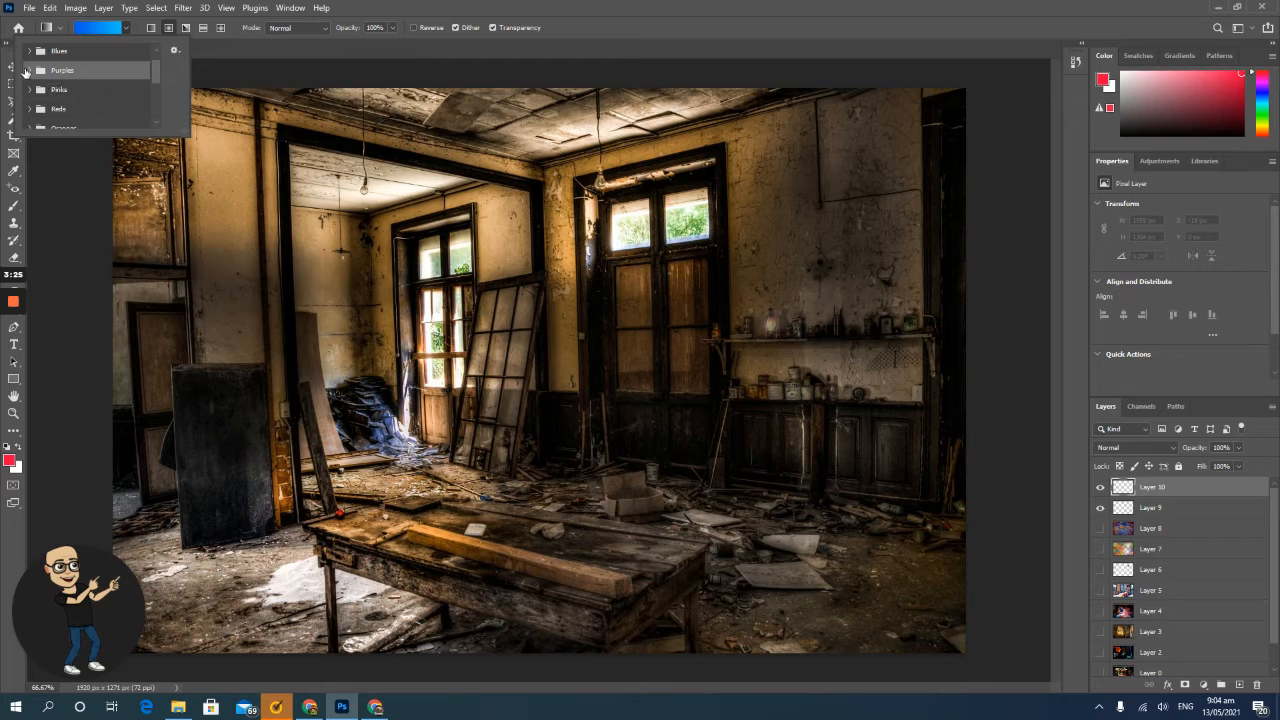
pyautogui.click(28, 71)
pyautogui.scroll(-3, 105, 90)
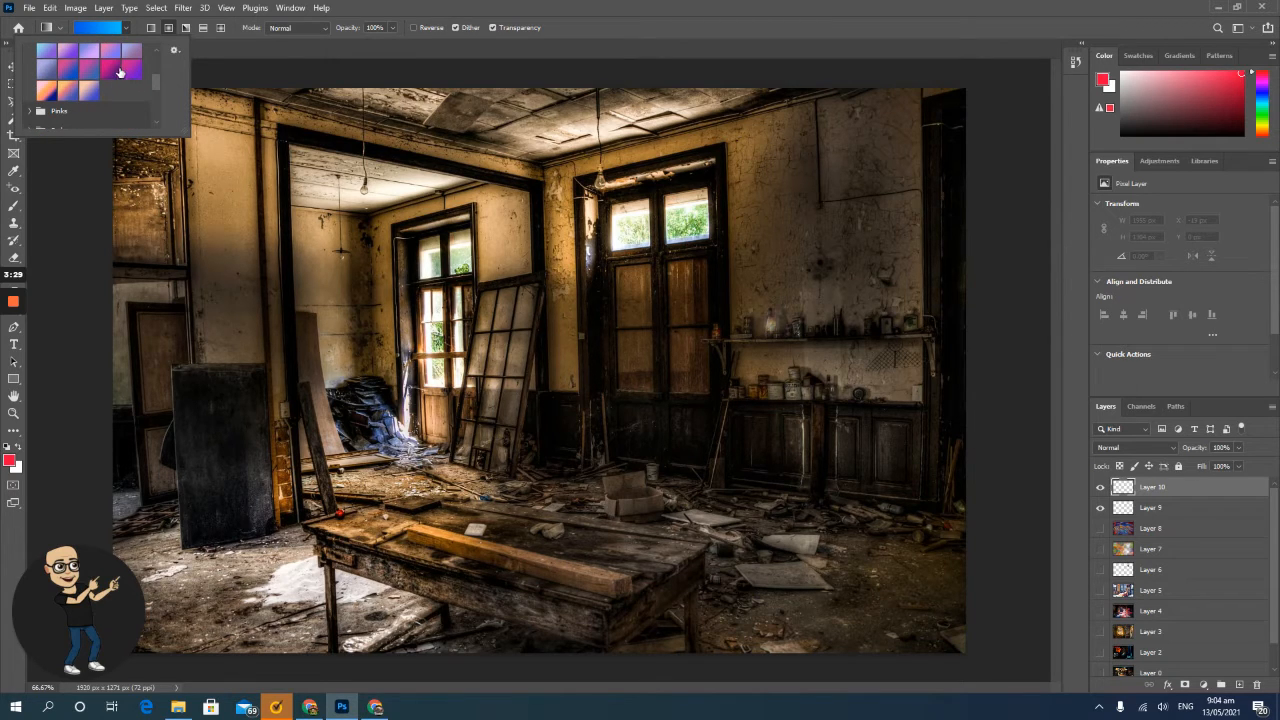
pyautogui.click(110, 68)
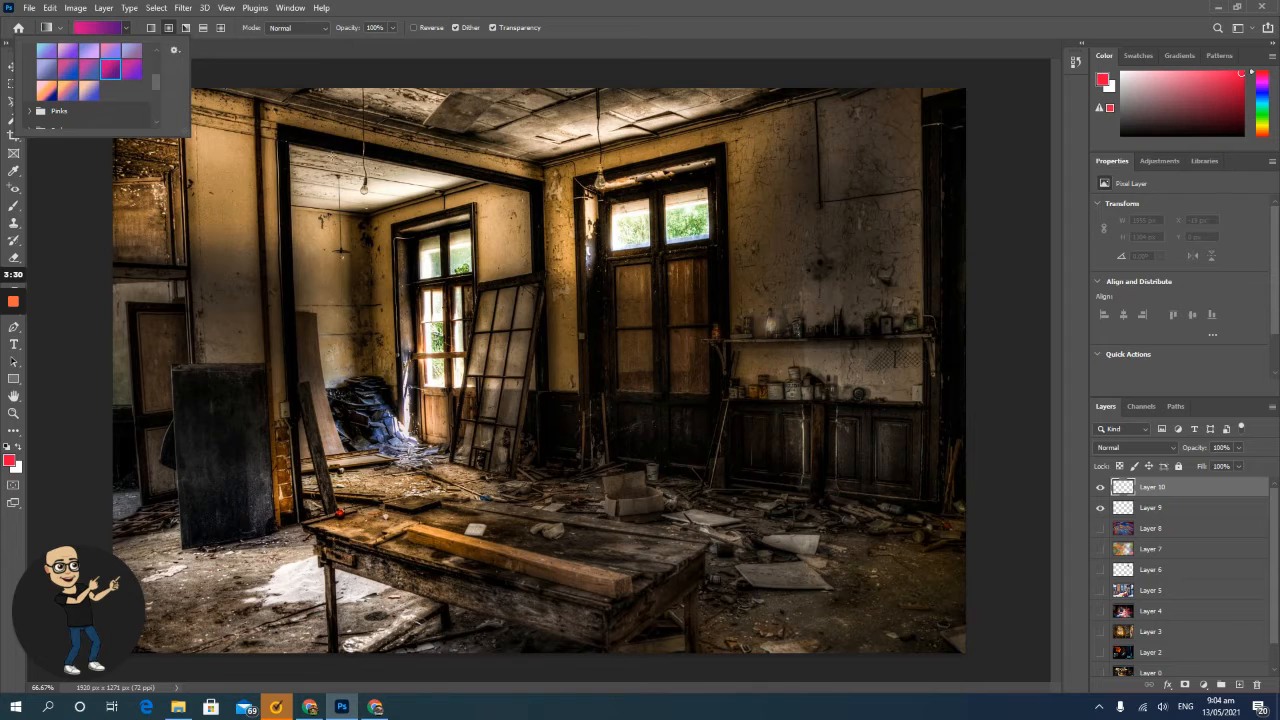
# Try a diamond gradient and two radial gradients across Layer 10 from different starting points
pyautogui.click(220, 28)
pyautogui.moveTo(268, 115); pyautogui.dragTo(740, 525)
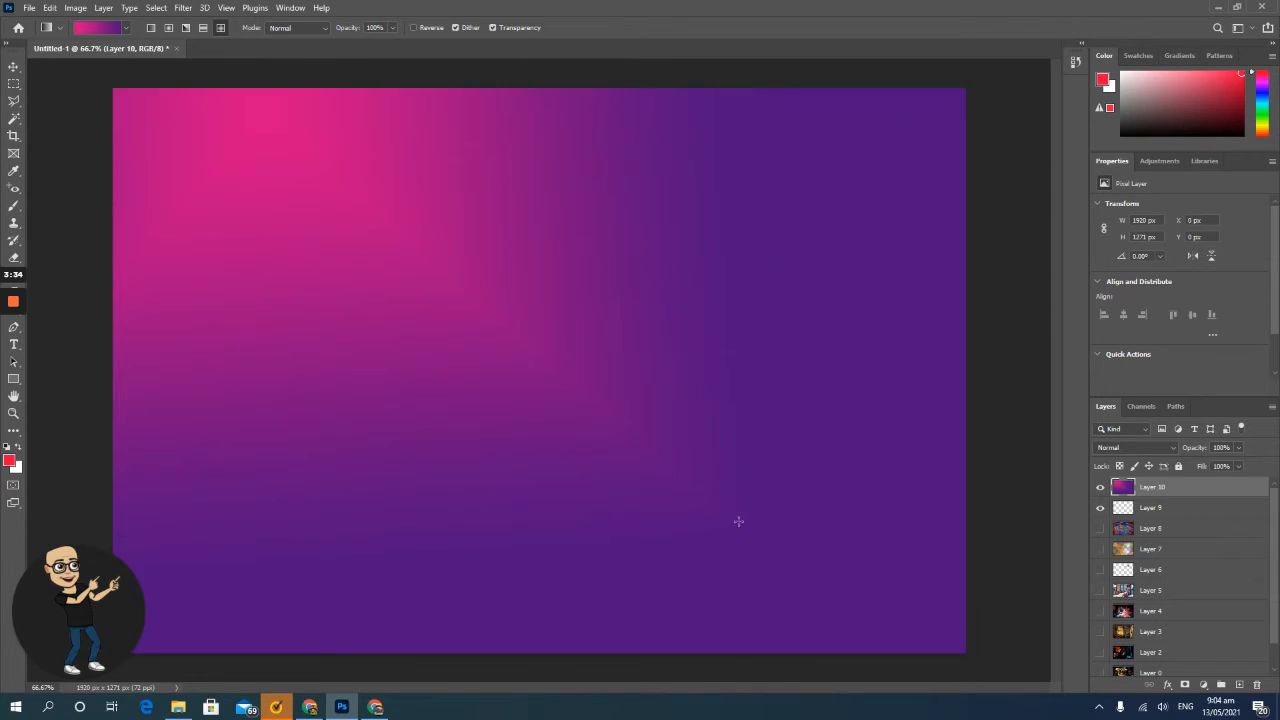
pyautogui.click(168, 28)
pyautogui.moveTo(328, 160); pyautogui.dragTo(661, 464)
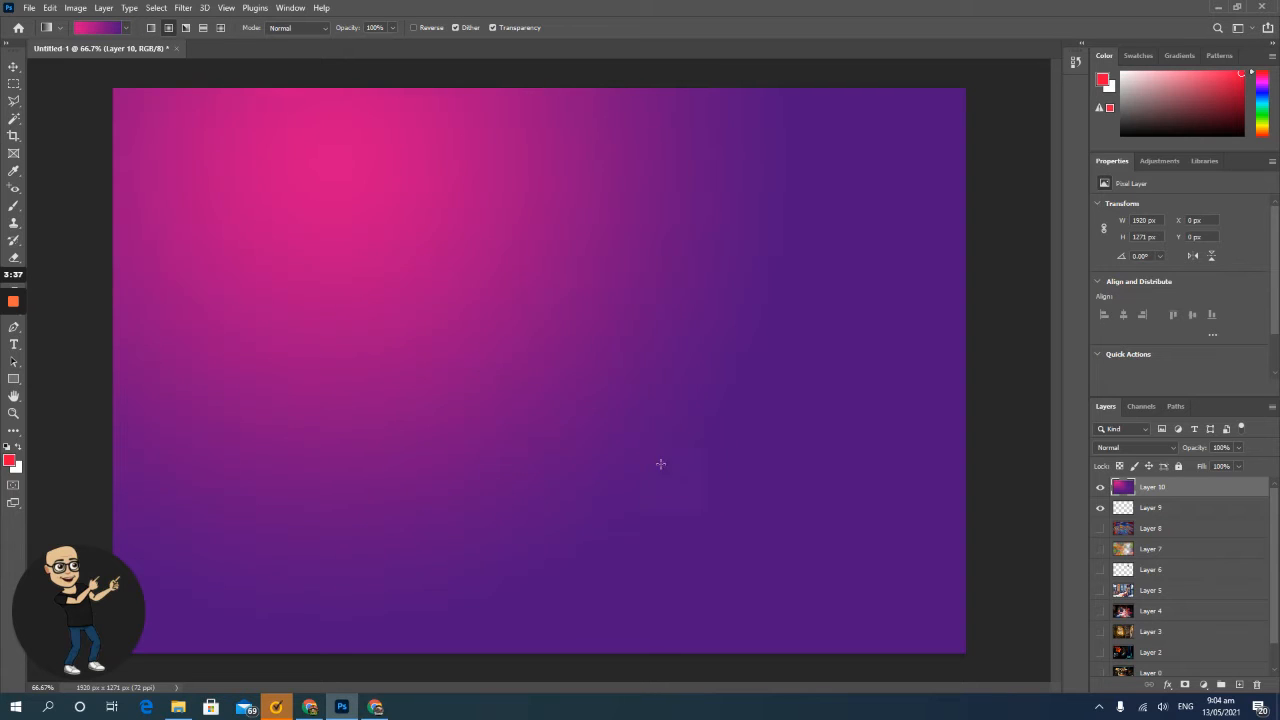
pyautogui.moveTo(630, 112); pyautogui.dragTo(634, 391)
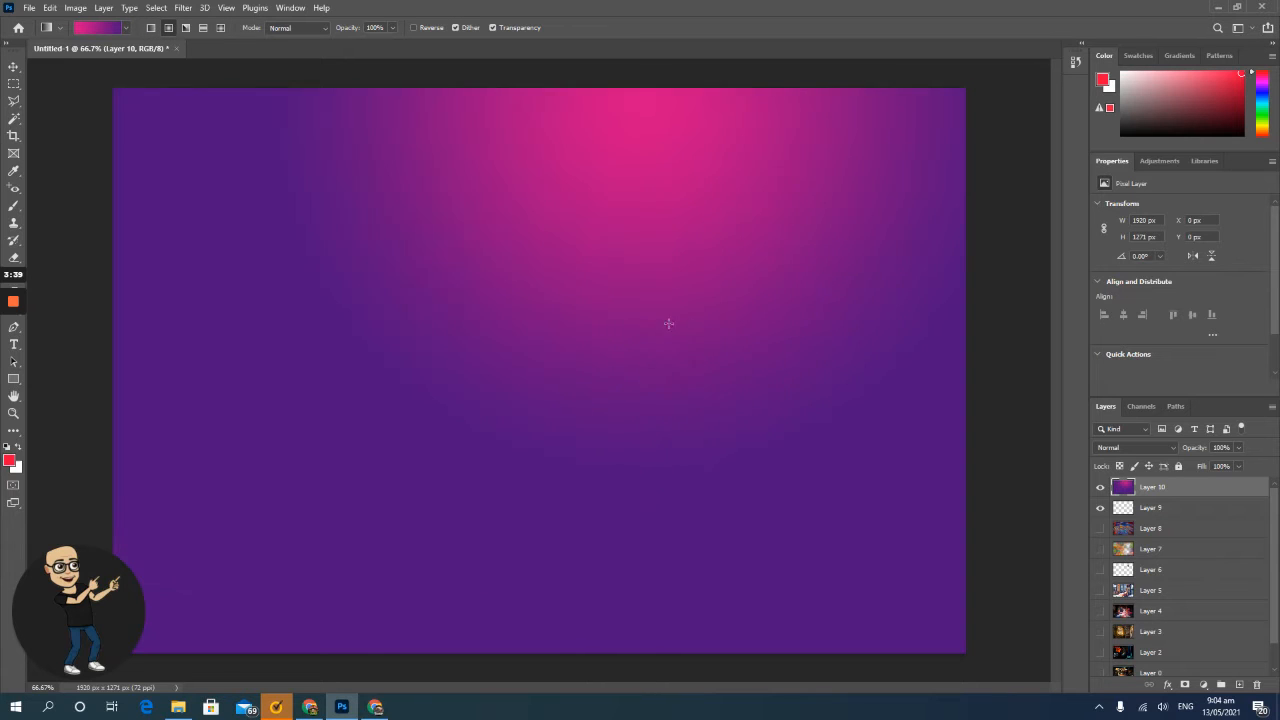
# Fill Layer 10 with a radial gradient running downward from the upper centre of the image, and set its blend mode to Multiply
pyautogui.moveTo(524, 115); pyautogui.dragTo(563, 528)
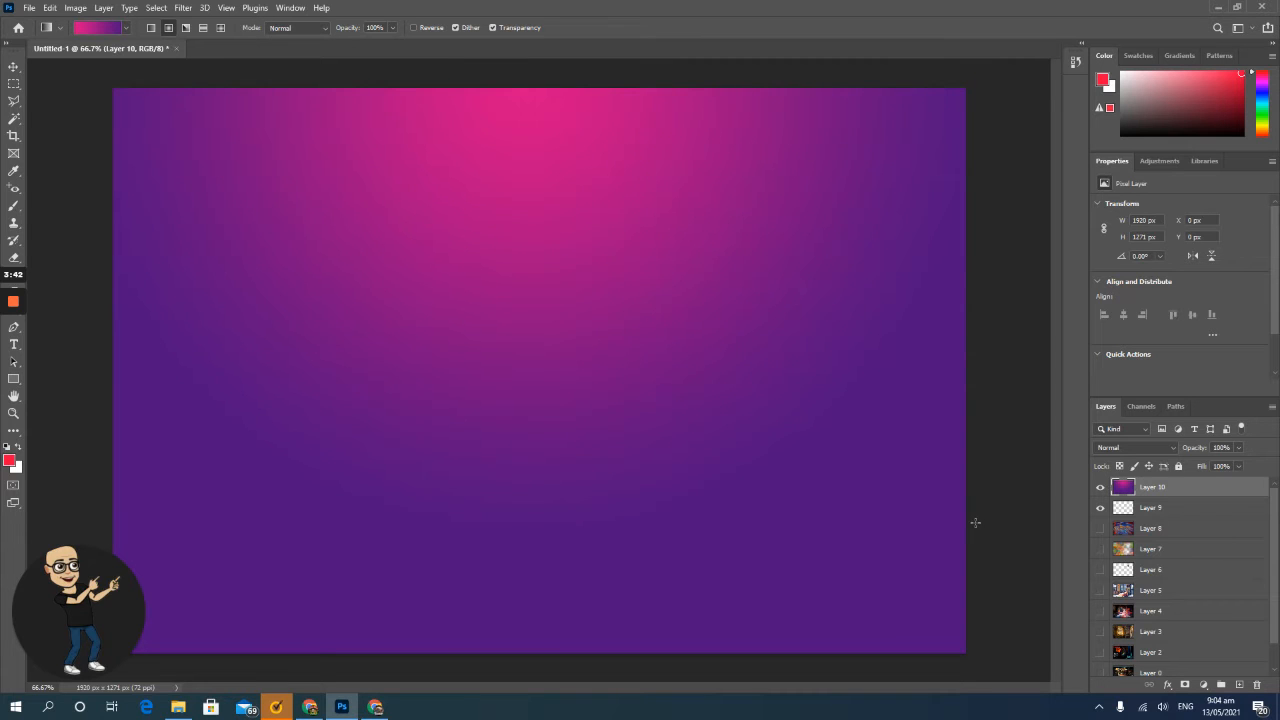
pyautogui.click(1138, 448)
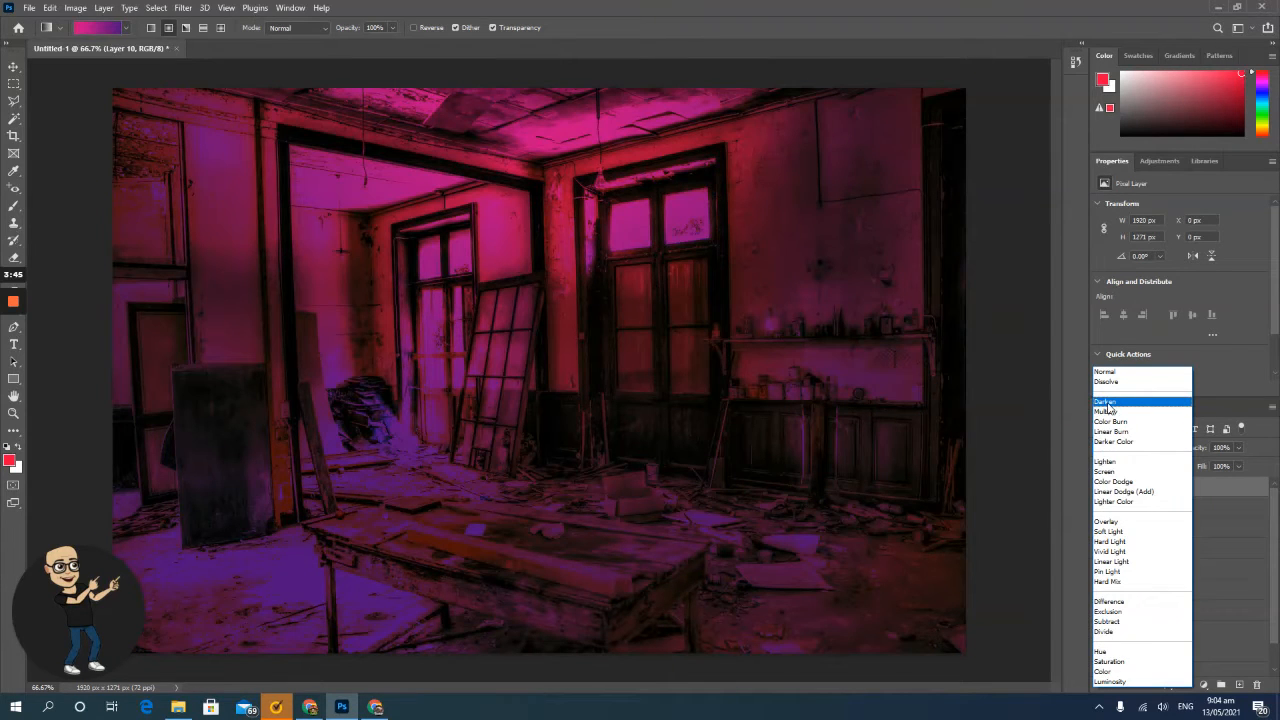
pyautogui.click(1108, 404)
pyautogui.press('Down')
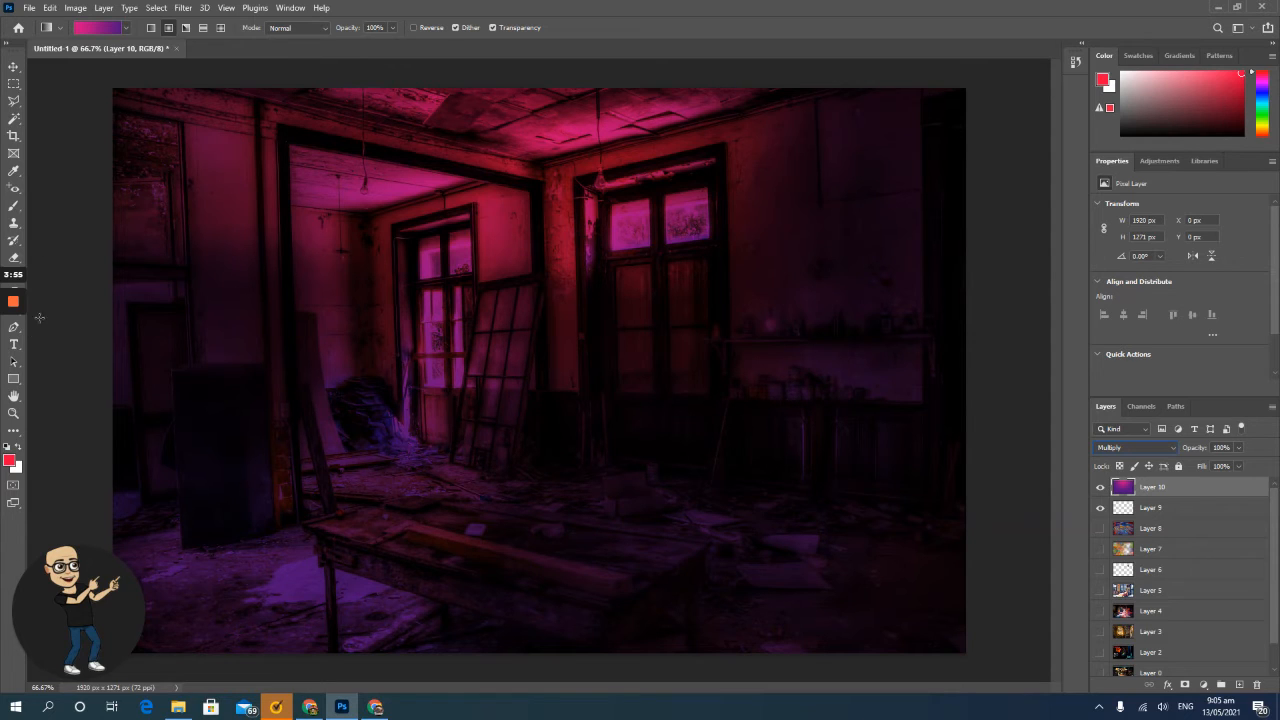
# Partly erase Layer 10's gradient around the windows and doors with a 1300 px Eraser at 51% opacity, undoing a first full-opacity attempt
pyautogui.click(12, 258)
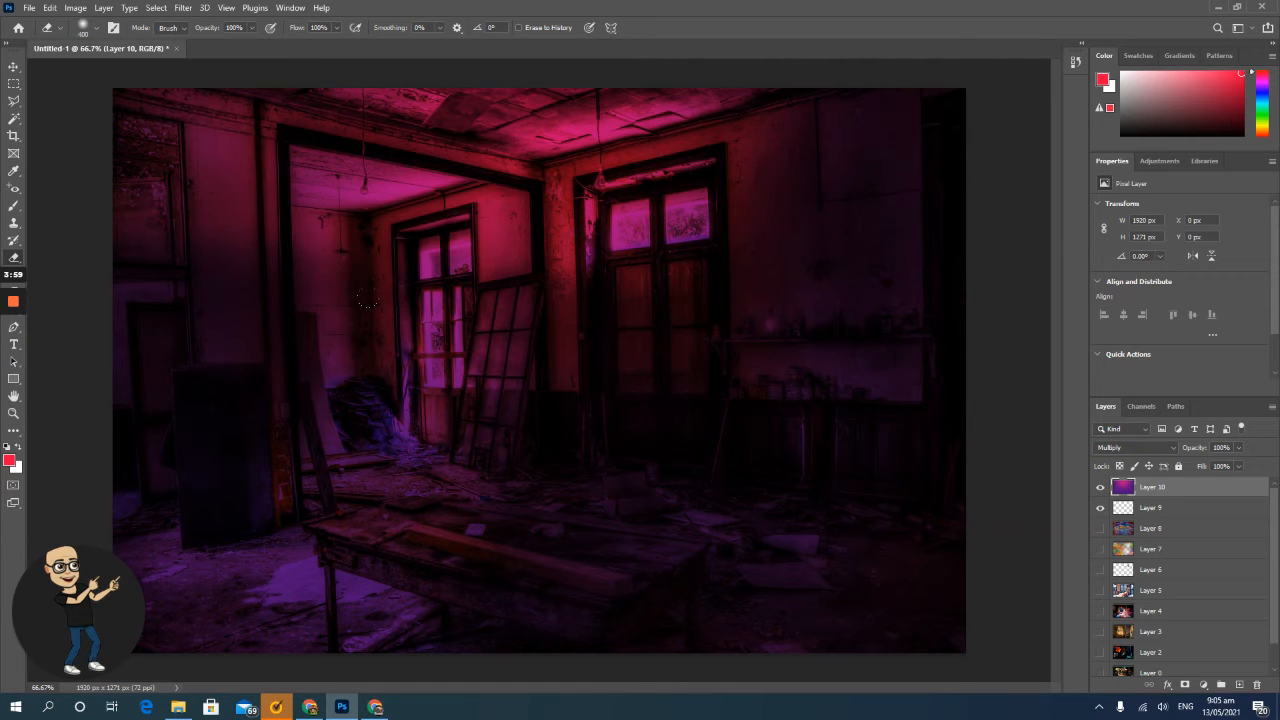
pyautogui.click(442, 212)
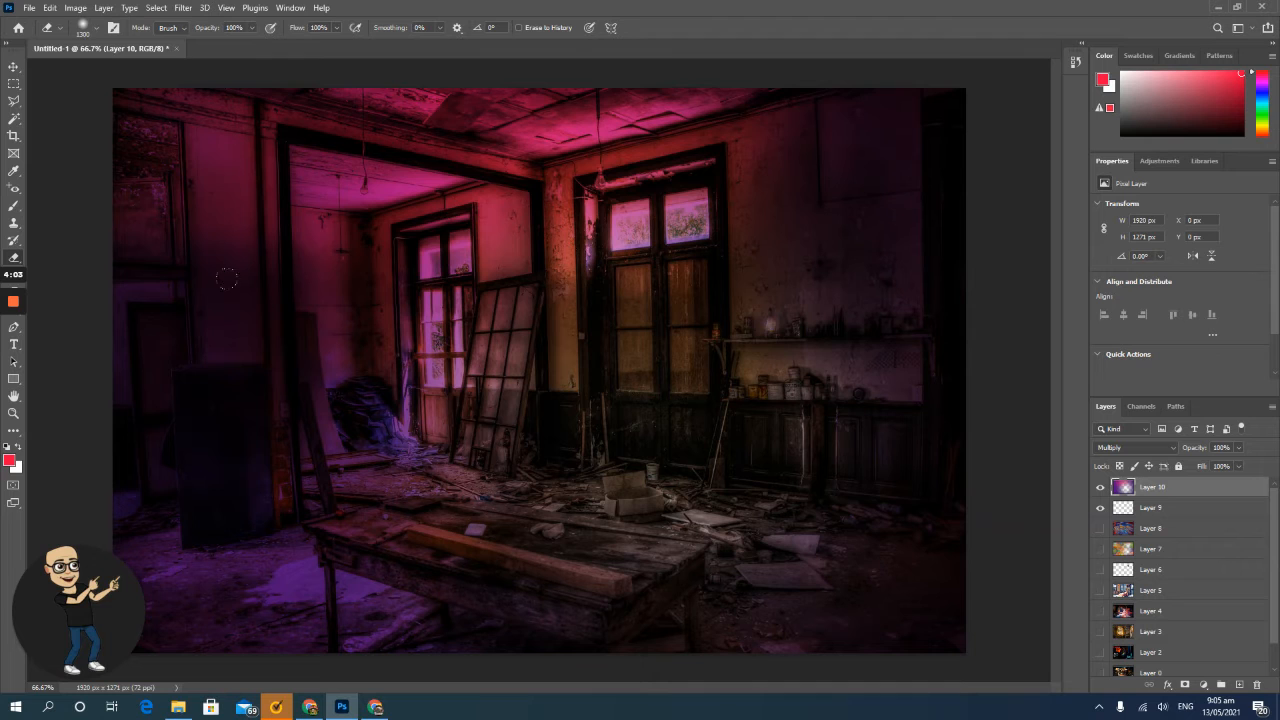
pyautogui.hotkey('ctrl', 'z')
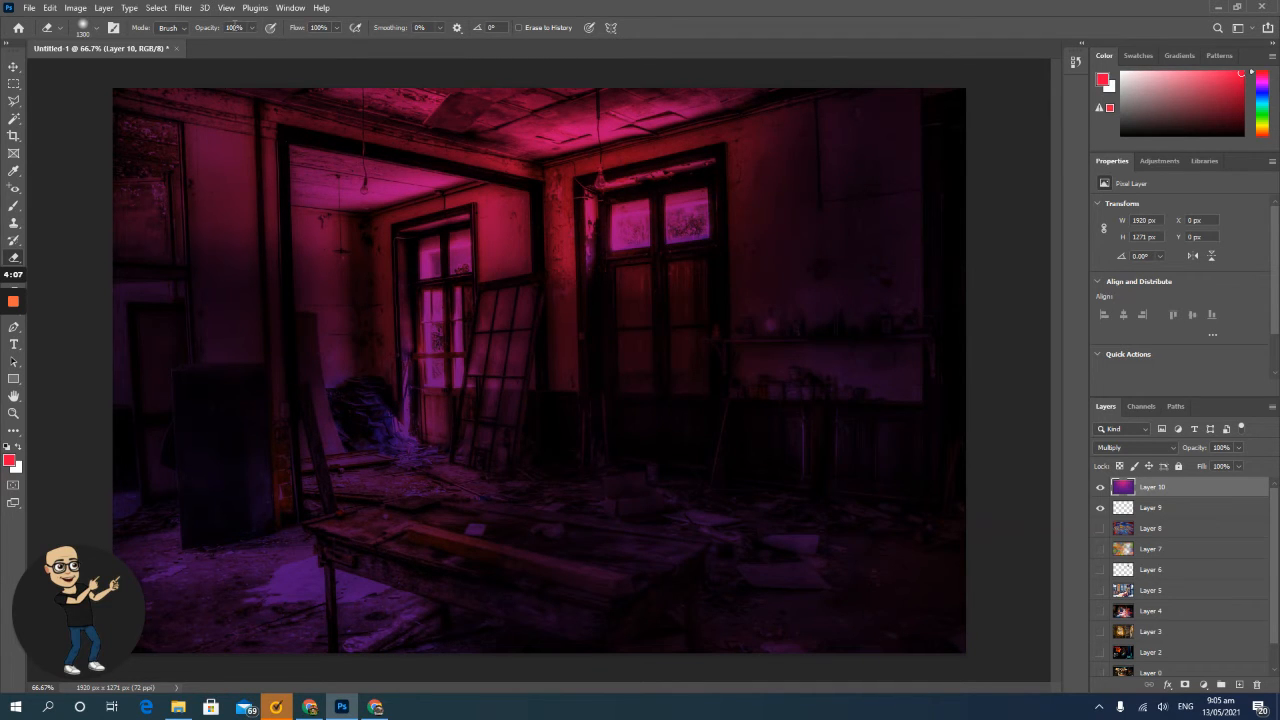
pyautogui.click(252, 27)
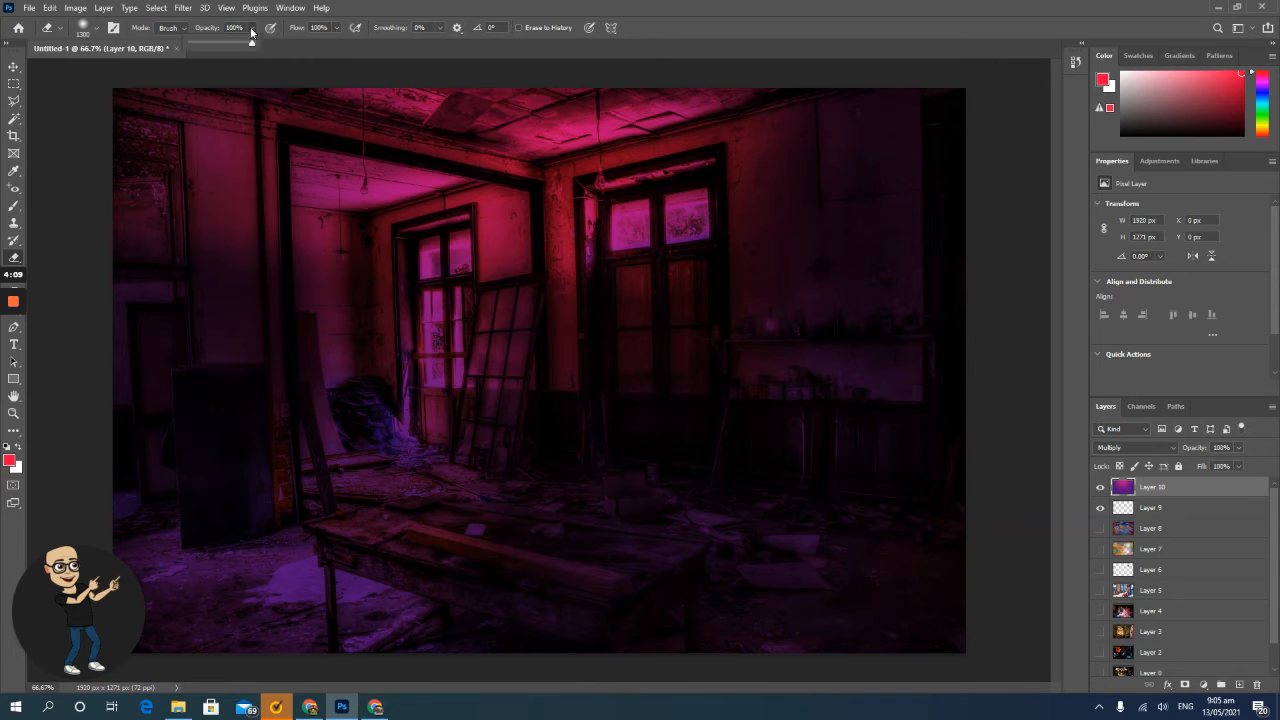
pyautogui.moveTo(250, 45); pyautogui.dragTo(224, 45)
pyautogui.click(466, 170)
pyautogui.click(775, 298)
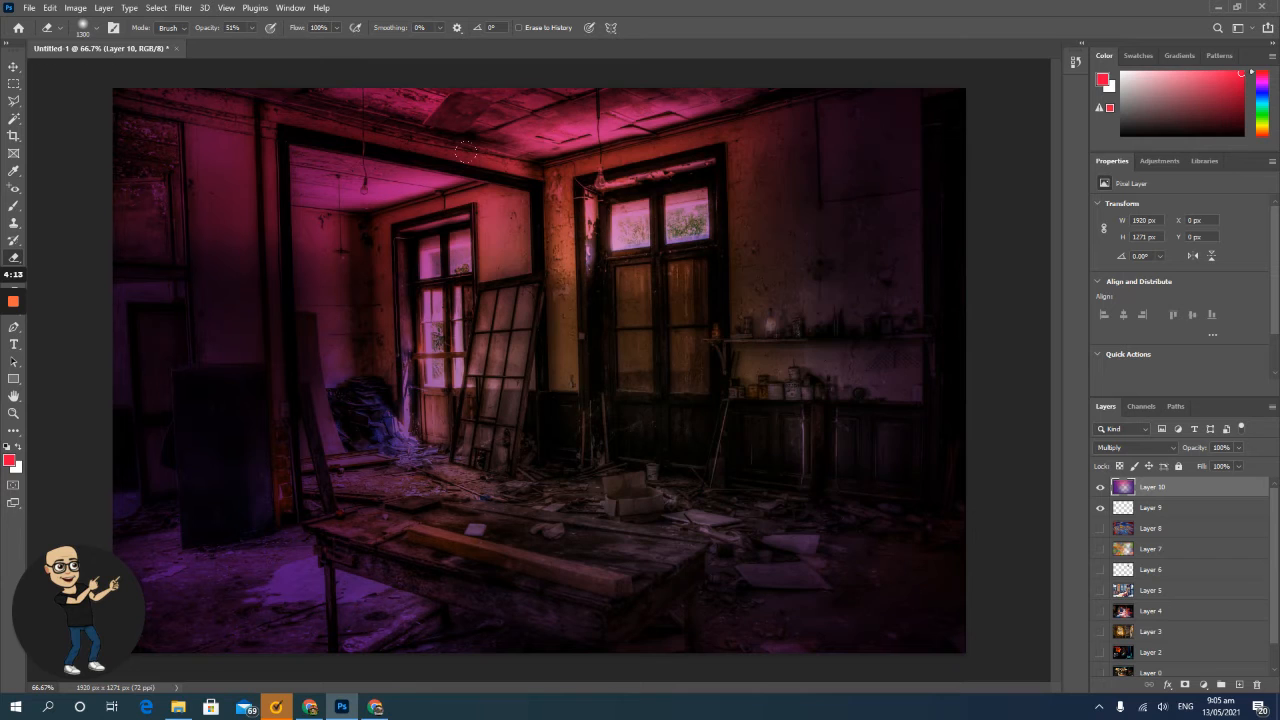
pyautogui.click(251, 193)
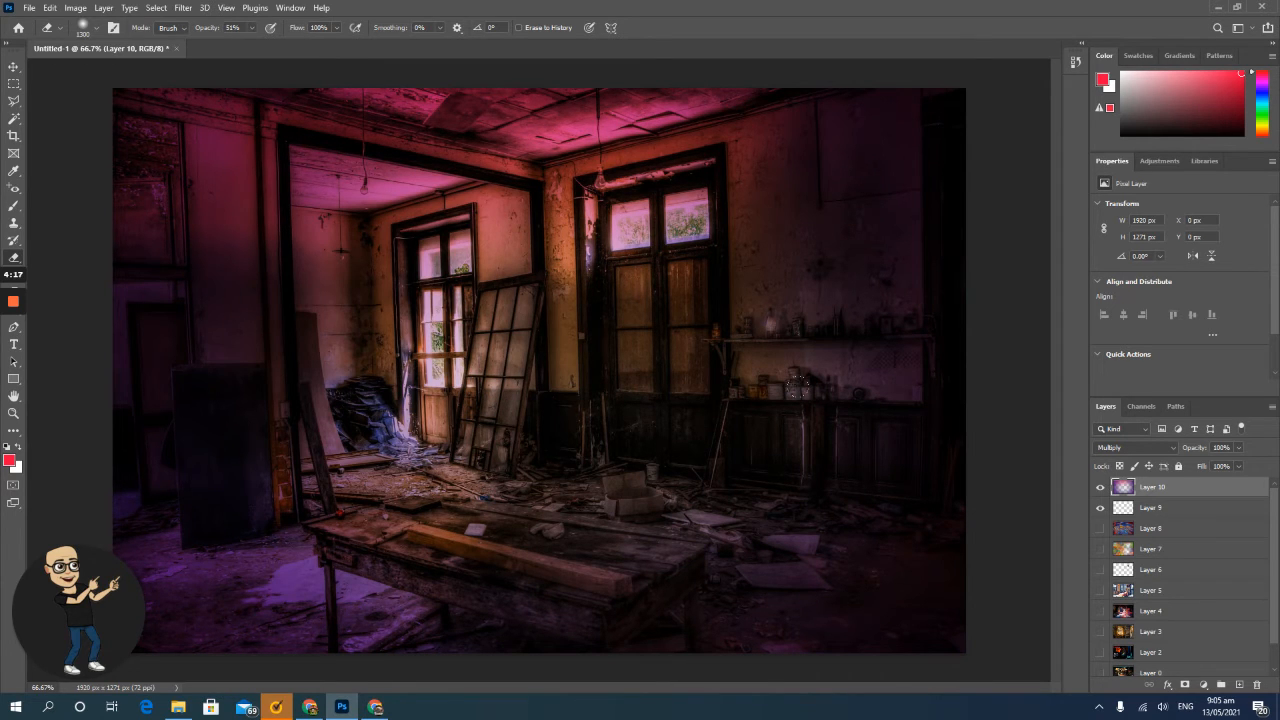
# Compare the room with and without the Layer 10 gradient by toggling its visibility, leaving the layer shown
pyautogui.click(1101, 487)
pyautogui.click(1101, 487)
pyautogui.click(1101, 487)
pyautogui.click(1101, 487)
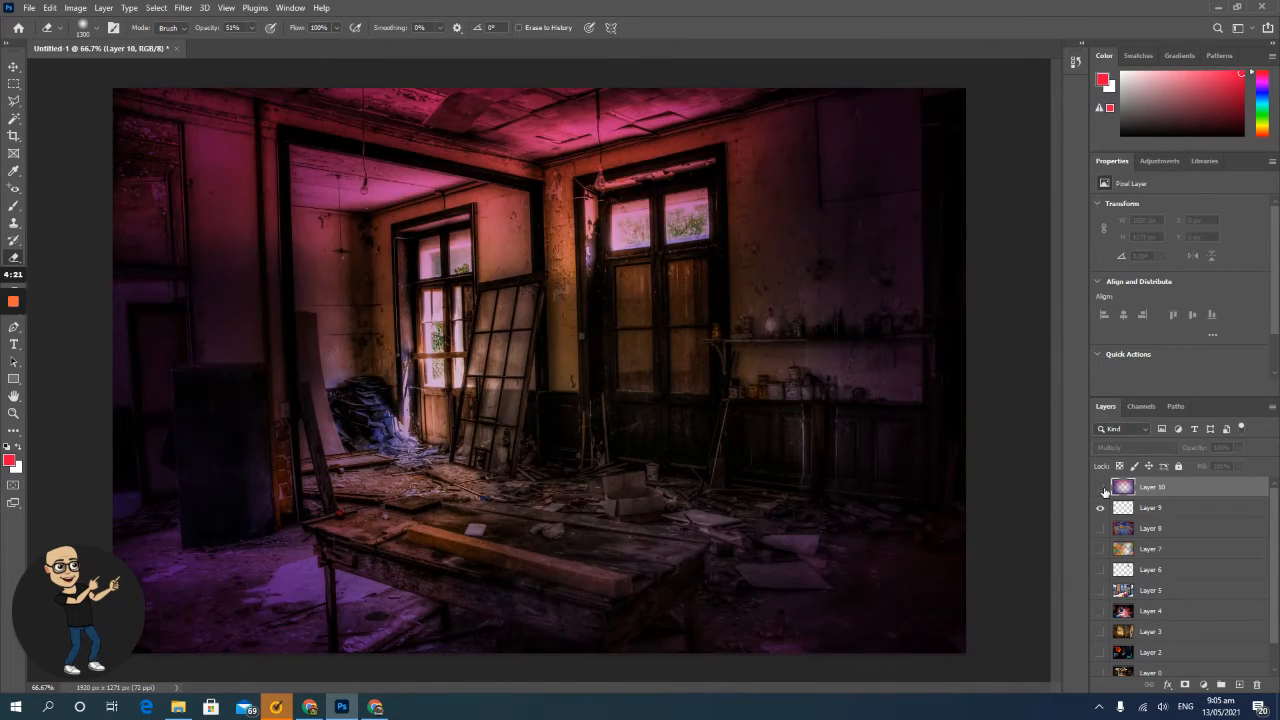
pyautogui.click(1101, 487)
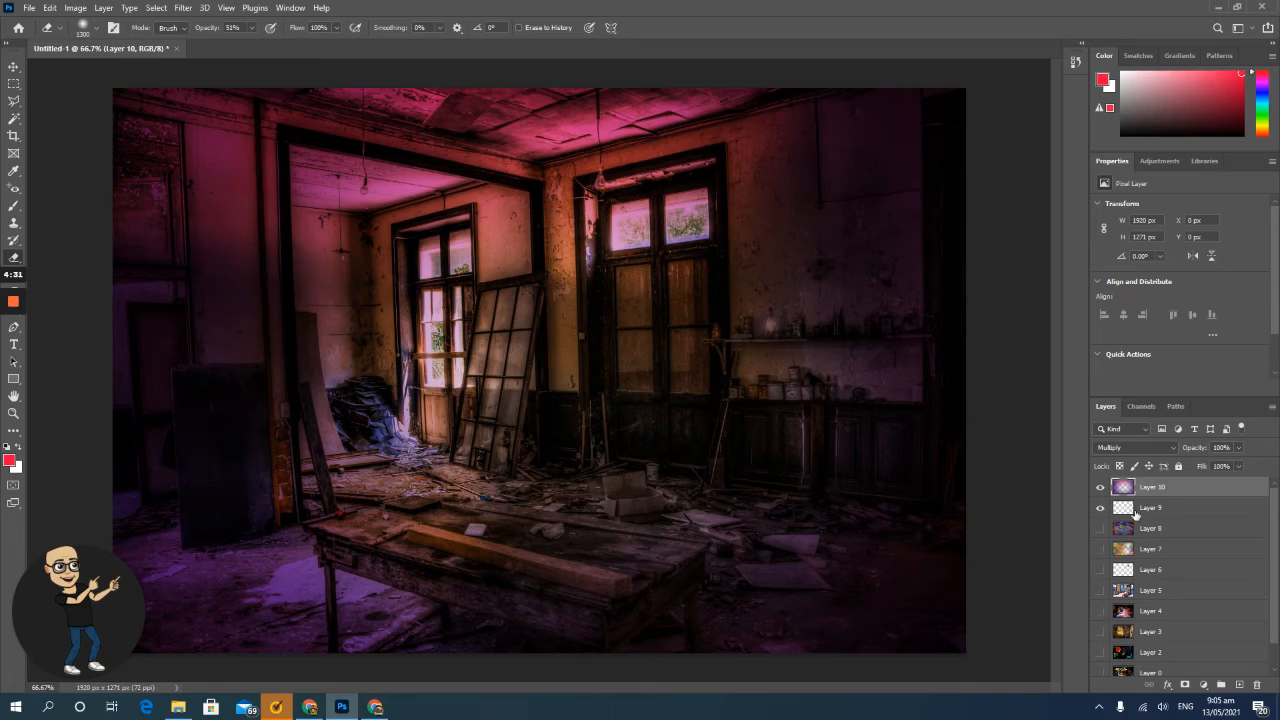
# Place Layer 9 above Layer 10, and position a duplicate of its glow over the bulb hanging beside the double doors
pyautogui.moveTo(1125, 507); pyautogui.dragTo(1125, 487)
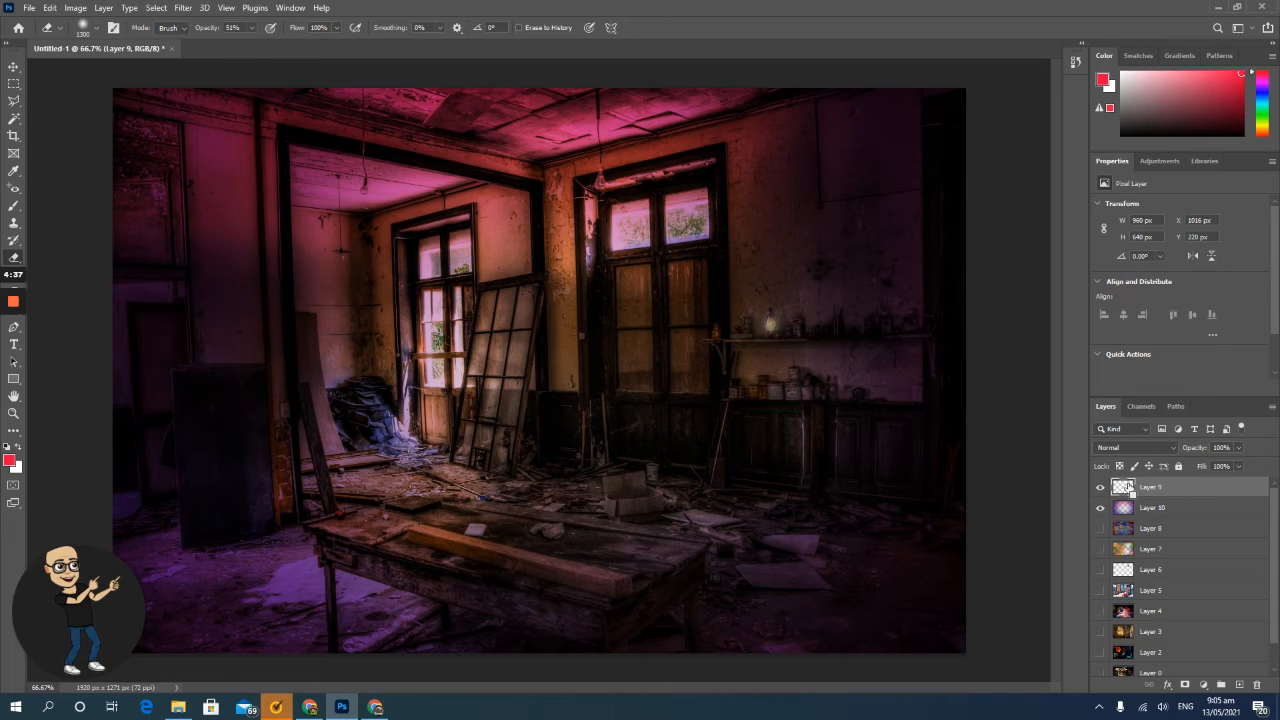
pyautogui.hotkey('ctrl', 'j')
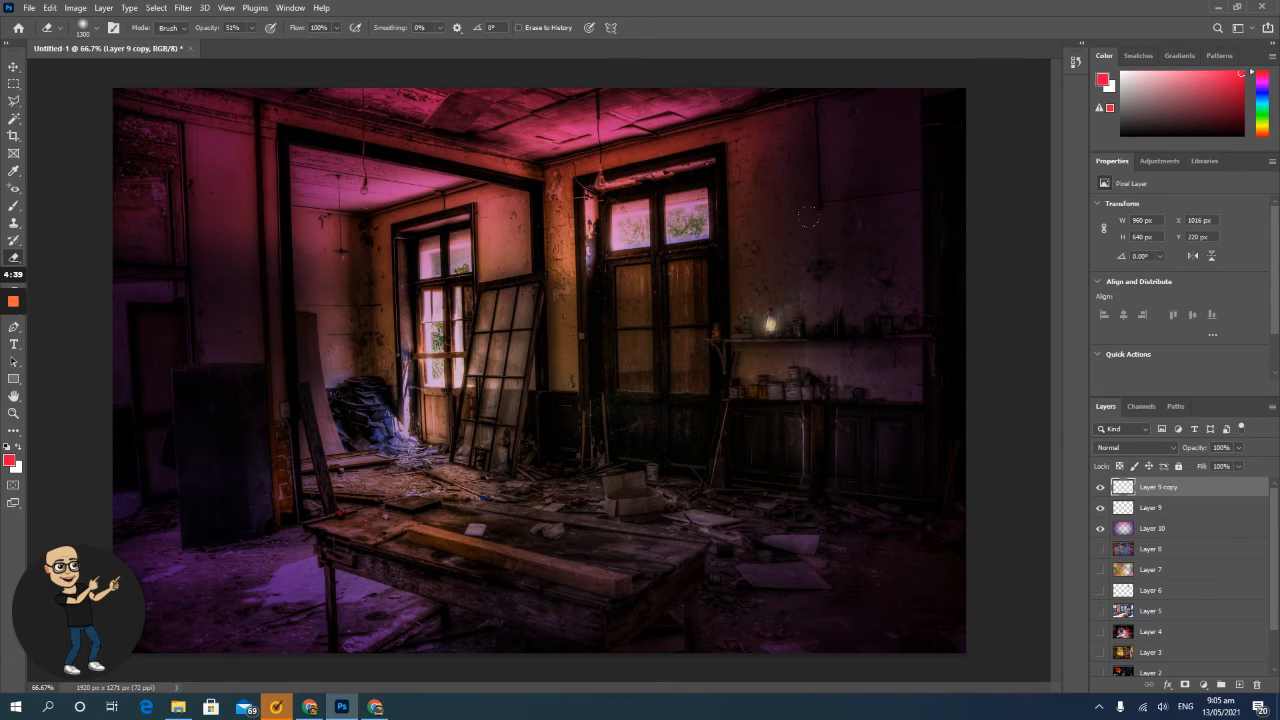
pyautogui.press('j')
pyautogui.press('v')
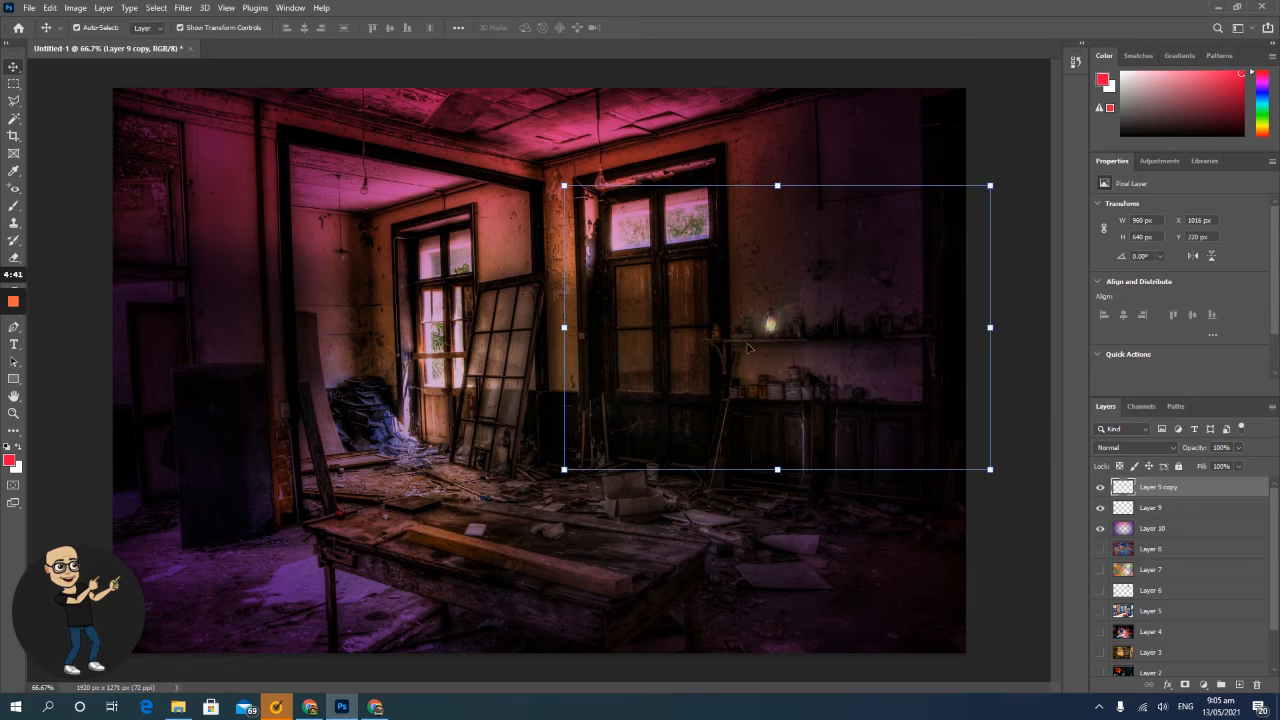
pyautogui.moveTo(772, 326); pyautogui.dragTo(603, 183)
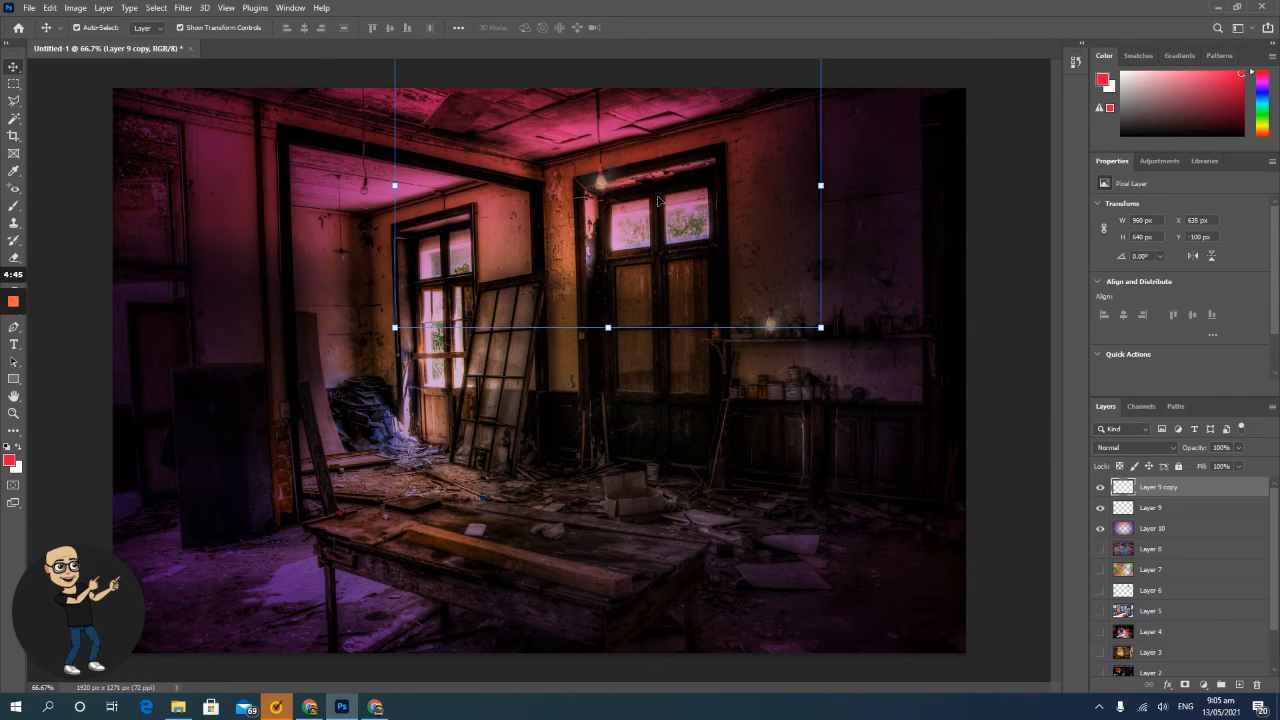
# Duplicate the bulb glow layer twice more, and move the topmost copy onto the hanging bulb in the back room
pyautogui.hotkey('ctrl', 'j')
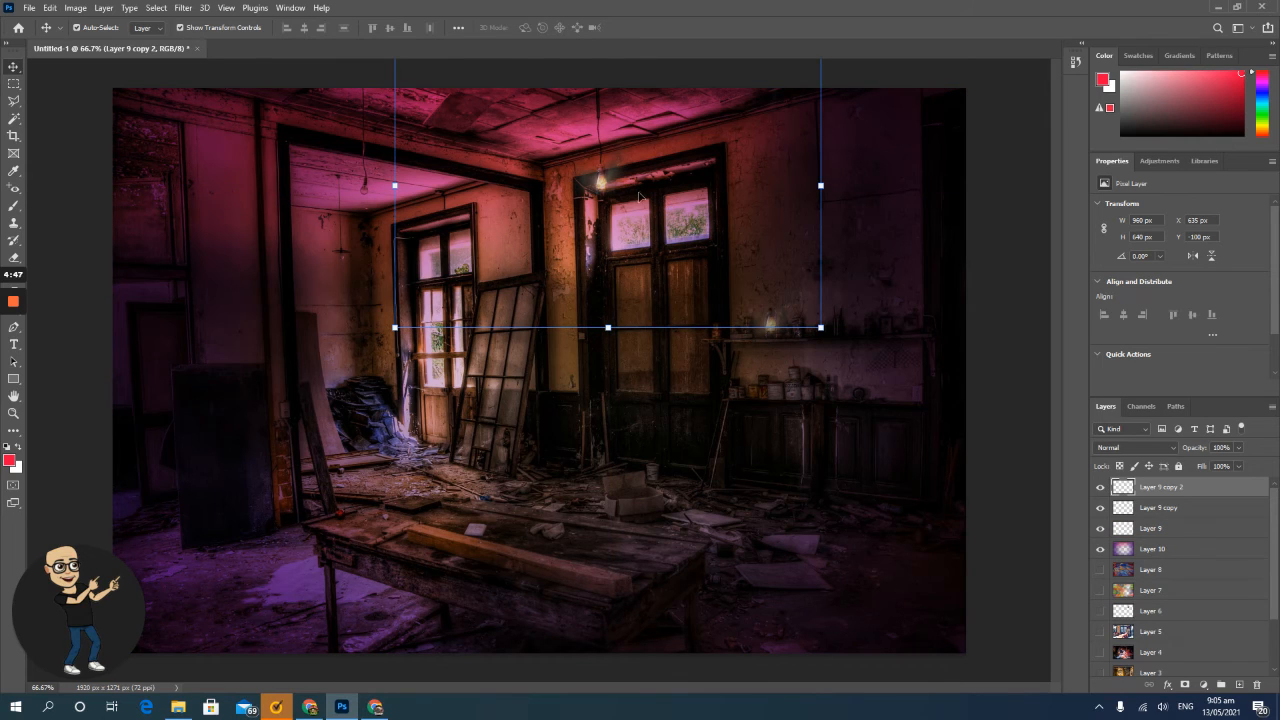
pyautogui.hotkey('ctrl', 'j')
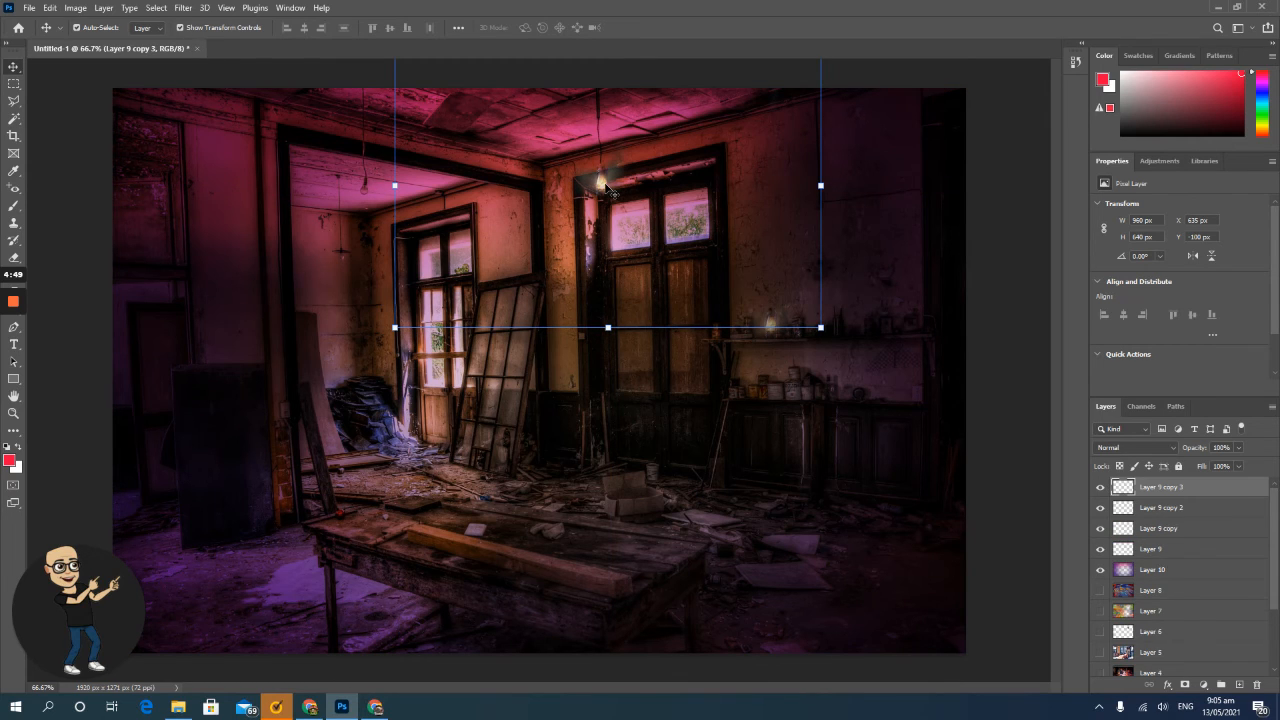
pyautogui.moveTo(600, 183); pyautogui.dragTo(361, 188)
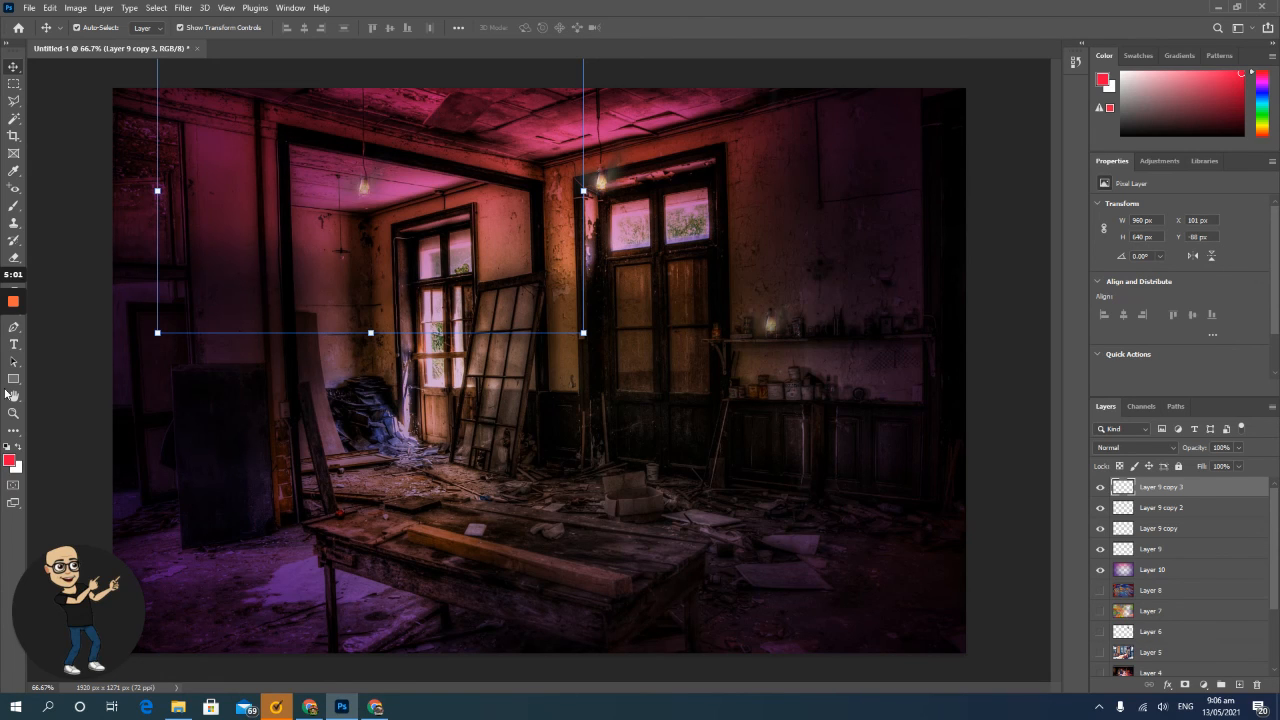
pyautogui.moveTo(12, 312)
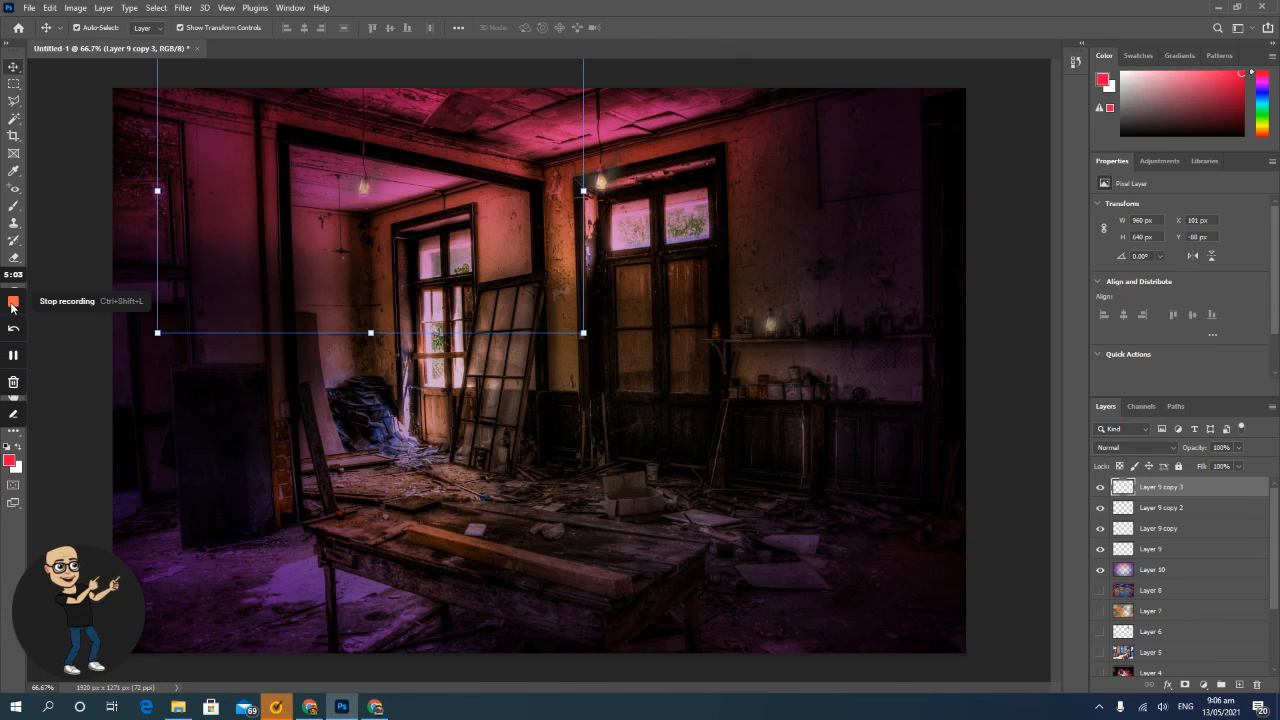